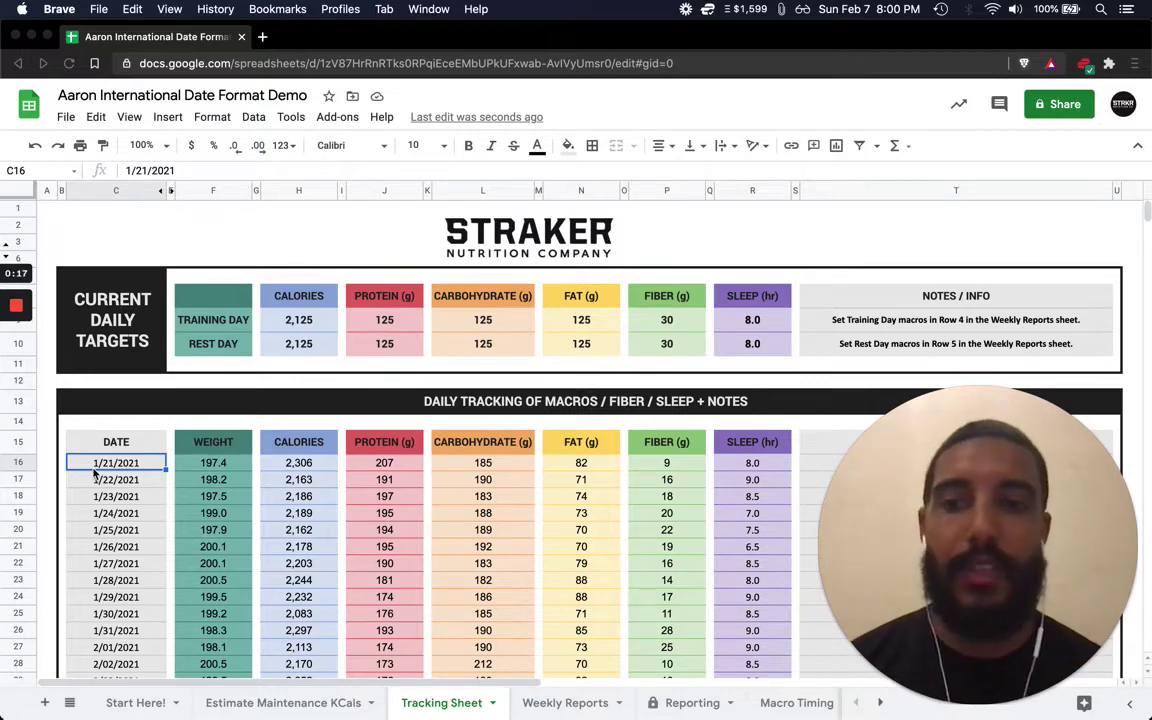
- Set the spreadsheet's locale to Australia in the spreadsheet settings and save them
{"action": "left_click", "coordinate": [66, 117]}
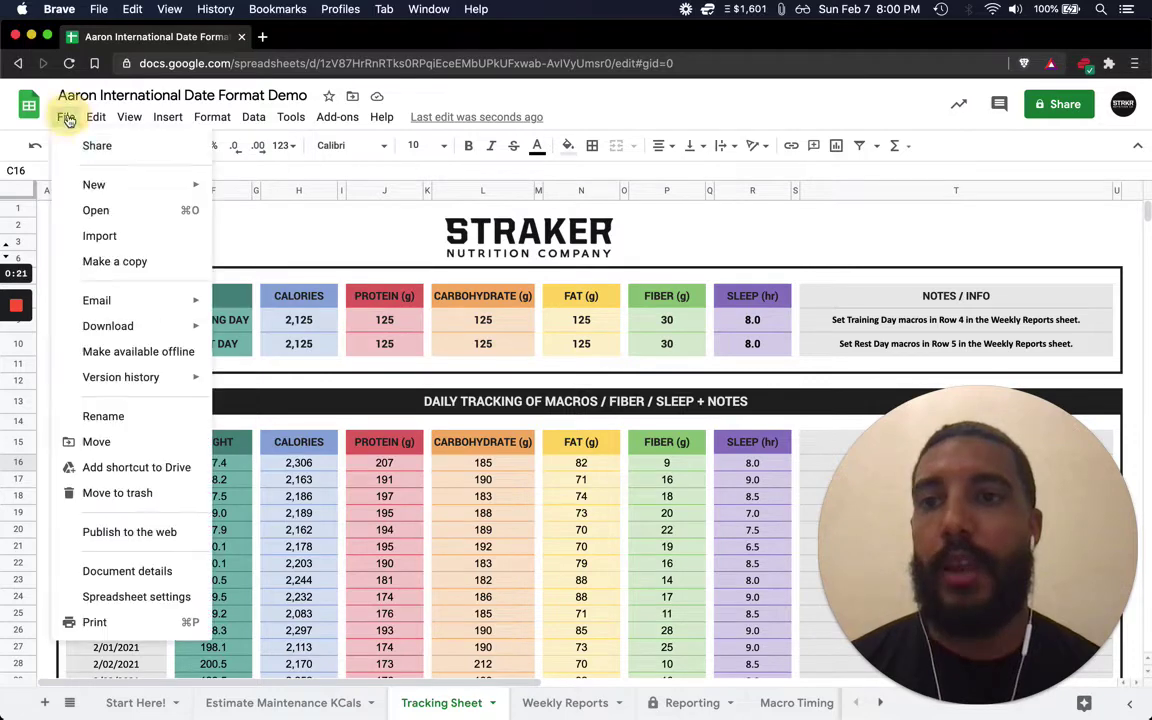
{"action": "left_click", "coordinate": [146, 598]}
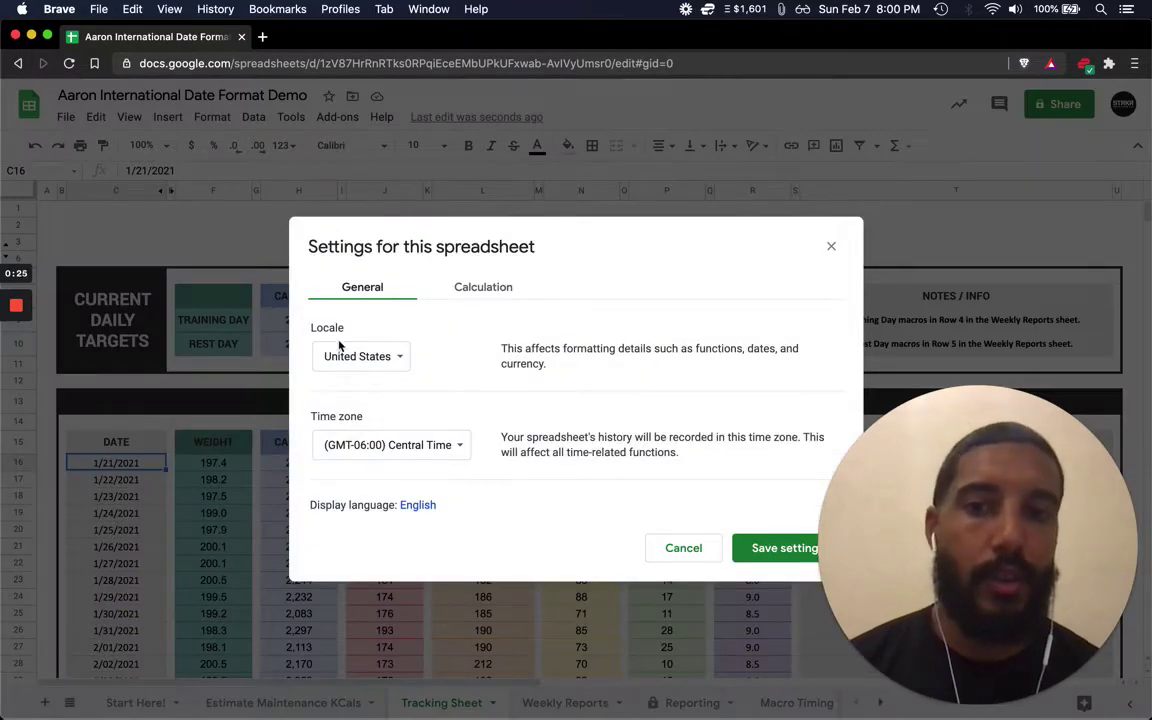
{"action": "left_click", "coordinate": [393, 357]}
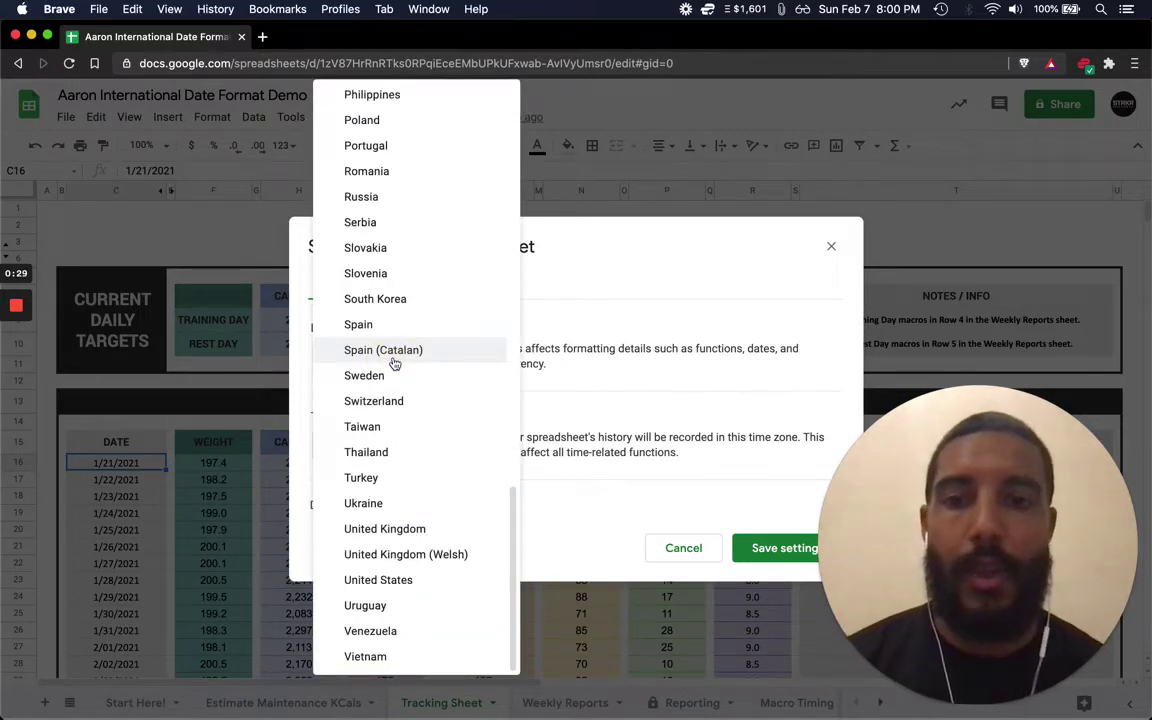
{"action": "scroll", "coordinate": [414, 590], "scroll_direction": "up", "scroll_amount": 15}
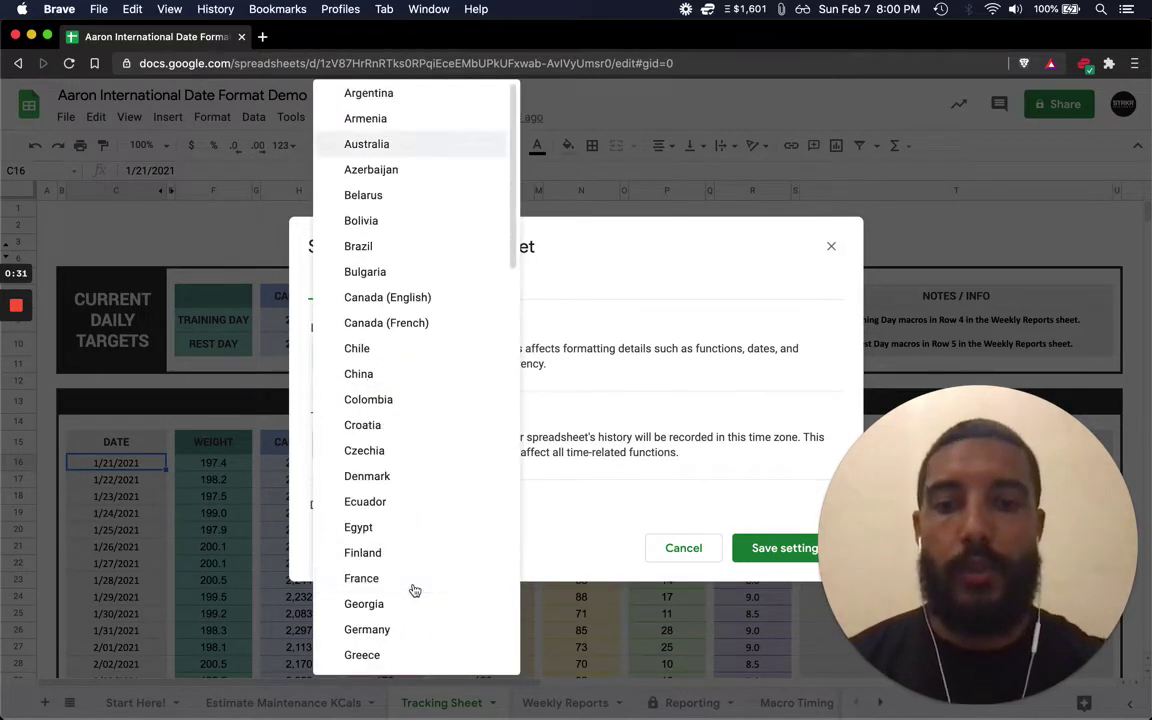
{"action": "left_click", "coordinate": [394, 147]}
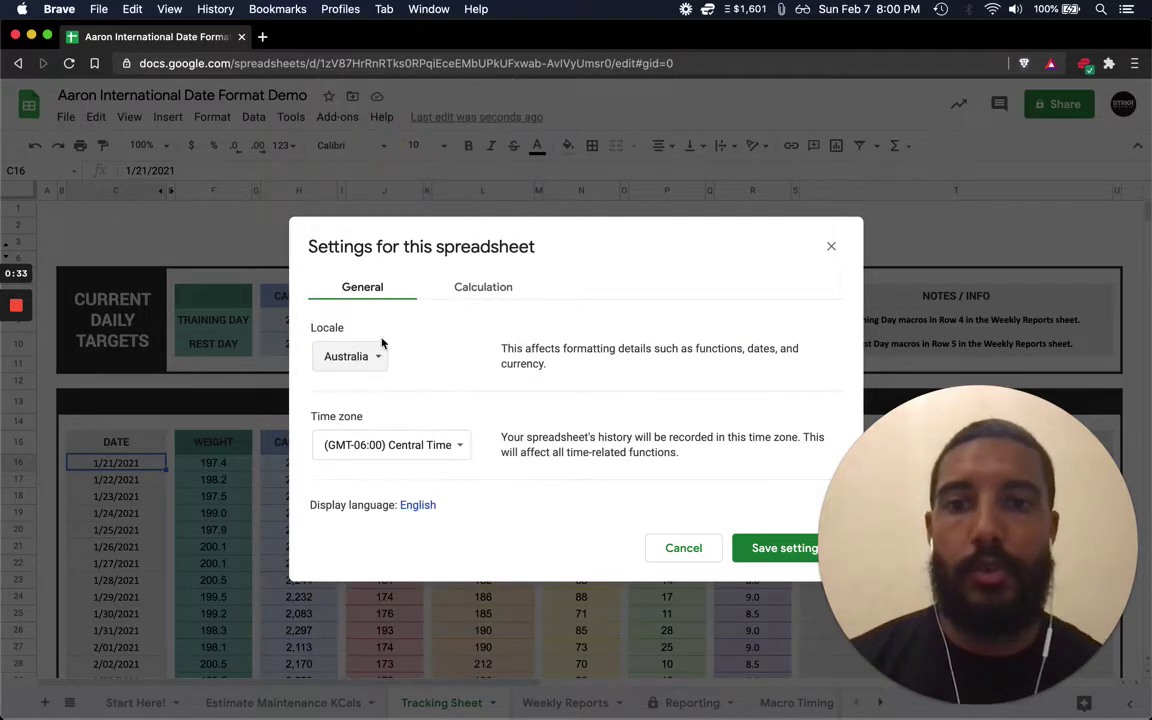
{"action": "left_click", "coordinate": [767, 552]}
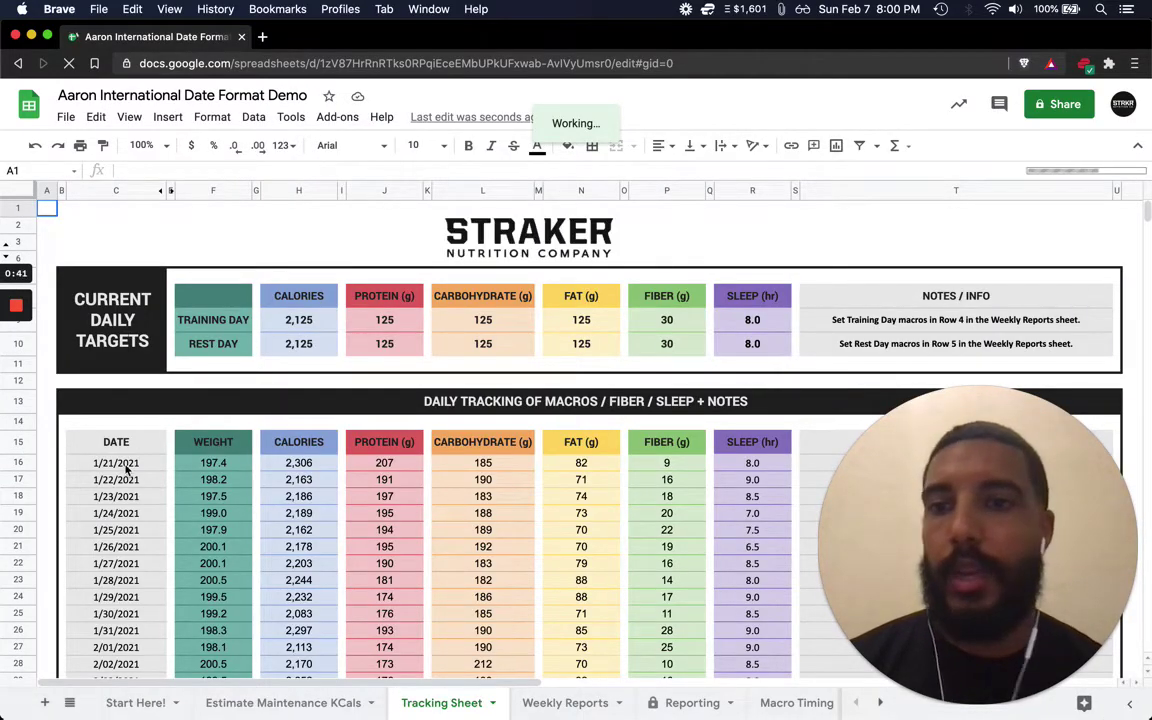
- Change the first tracking date in cell C16 to 07/02/2021
{"action": "left_click", "coordinate": [122, 464]}
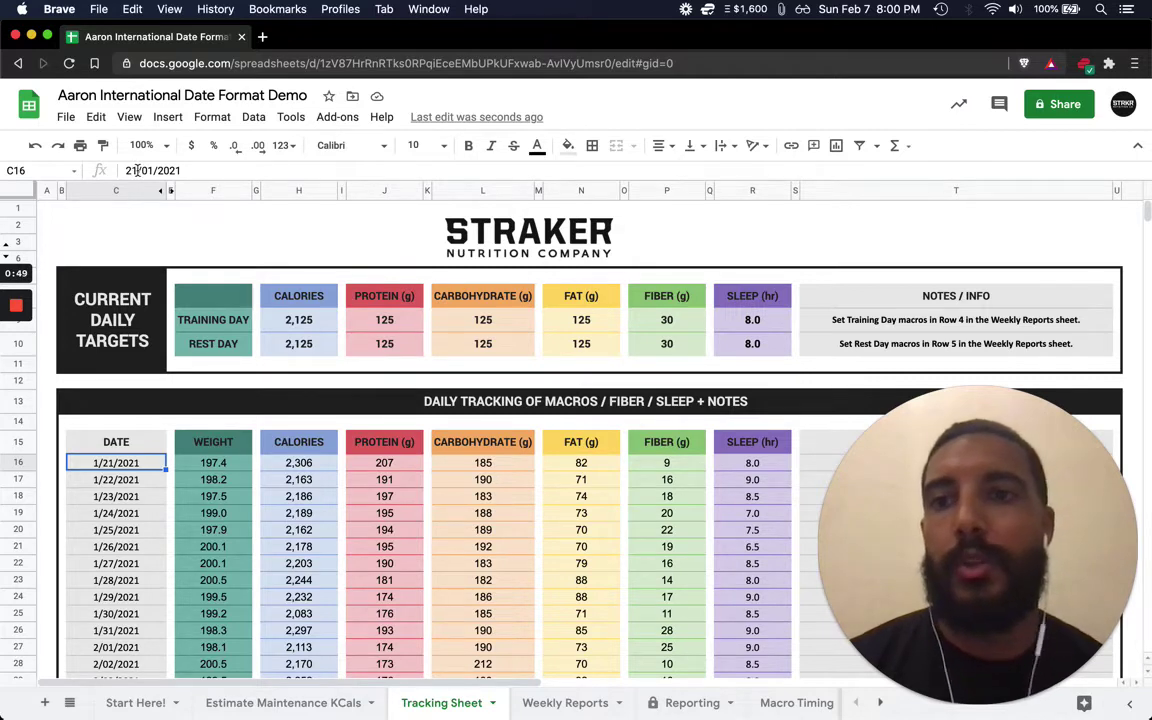
{"action": "left_click", "coordinate": [138, 170]}
{"action": "key", "text": "BackSpace"}
{"action": "key", "text": "BackSpace"}
{"action": "type", "text": "07"}
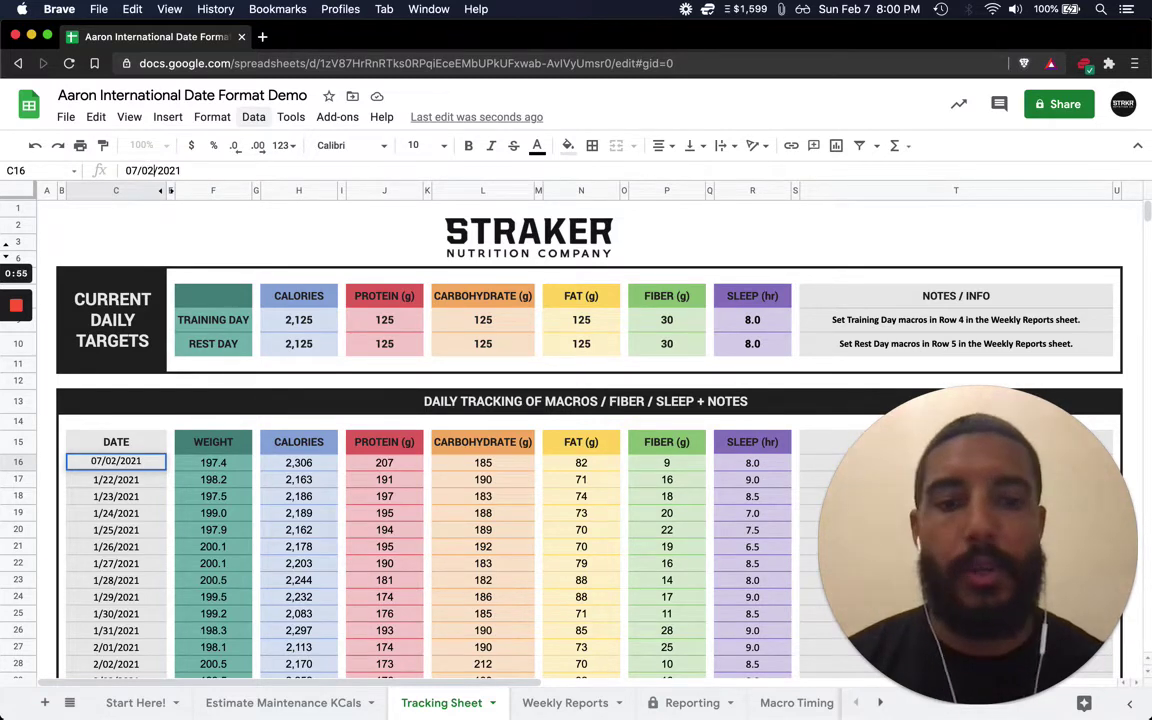
{"action": "key", "text": "Return"}
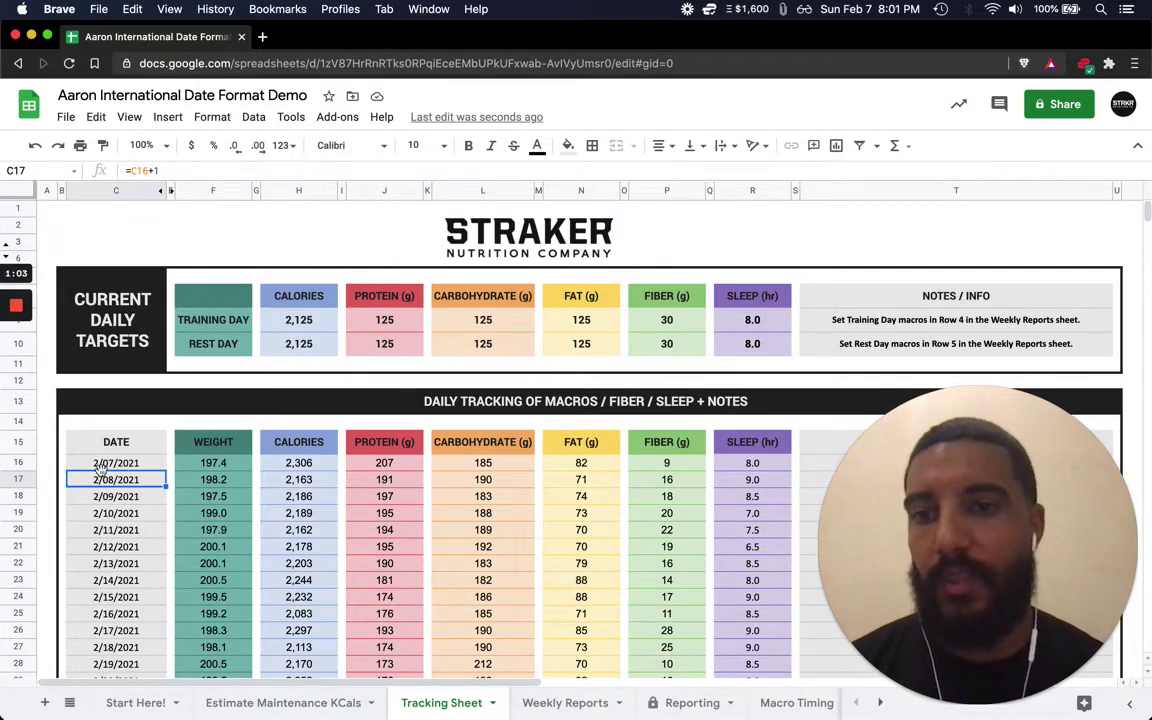
- Apply the Date number format (26/09/2008 style) to the whole of column C, accepting the edit to the protected range
{"action": "left_click", "coordinate": [127, 464]}
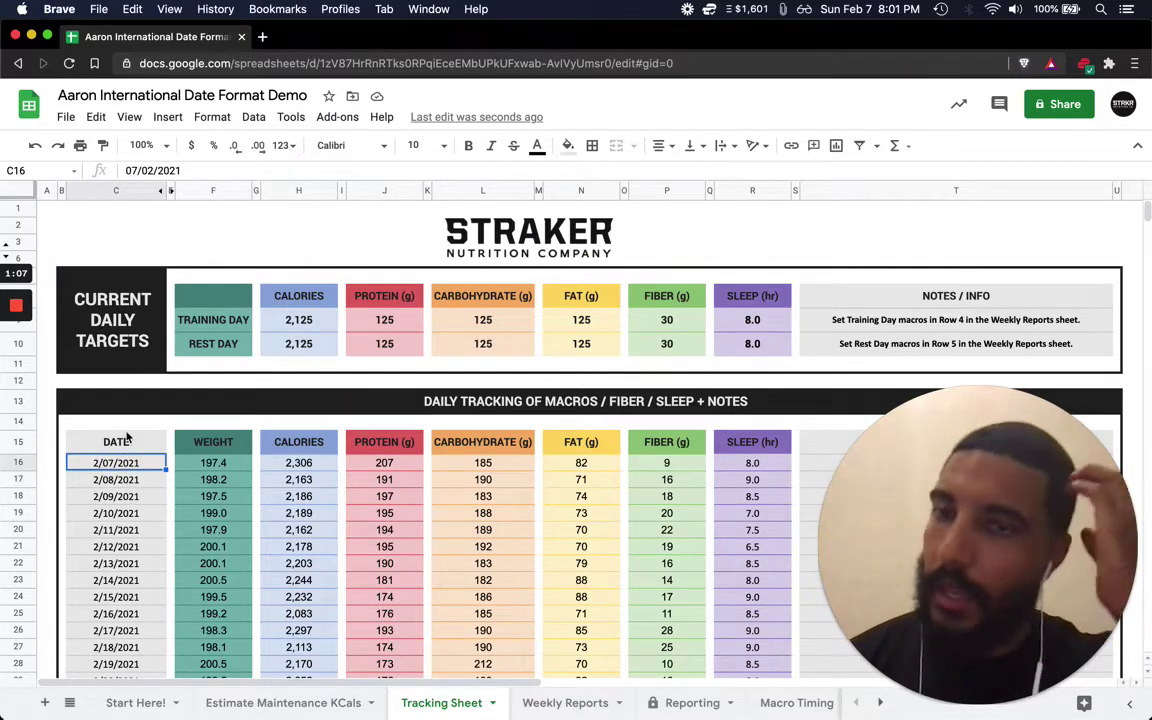
{"action": "left_click", "coordinate": [119, 192]}
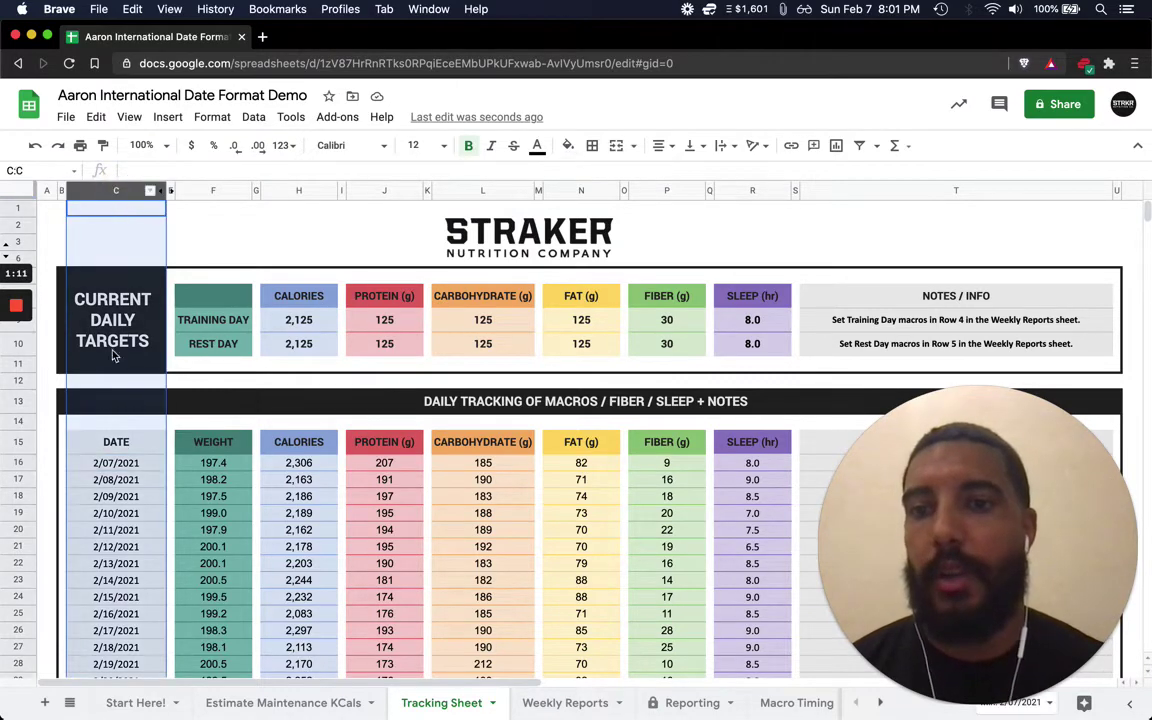
{"action": "left_click", "coordinate": [214, 118]}
{"action": "mouse_move", "coordinate": [300, 186]}
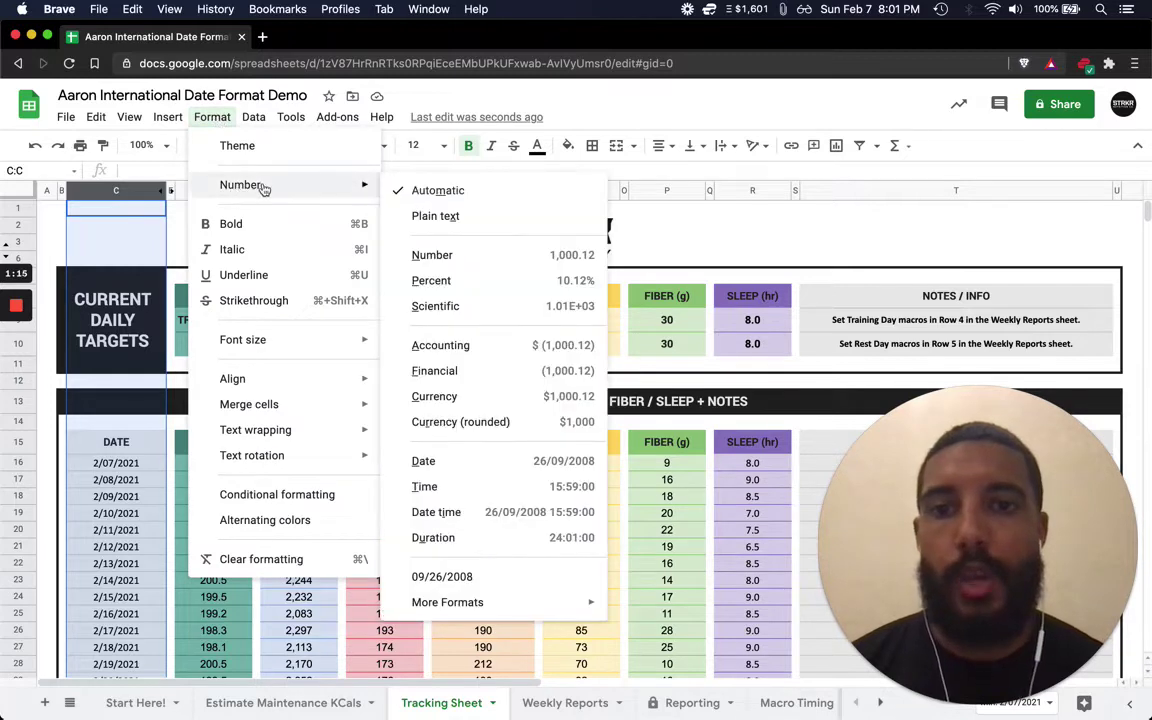
{"action": "left_click", "coordinate": [555, 463]}
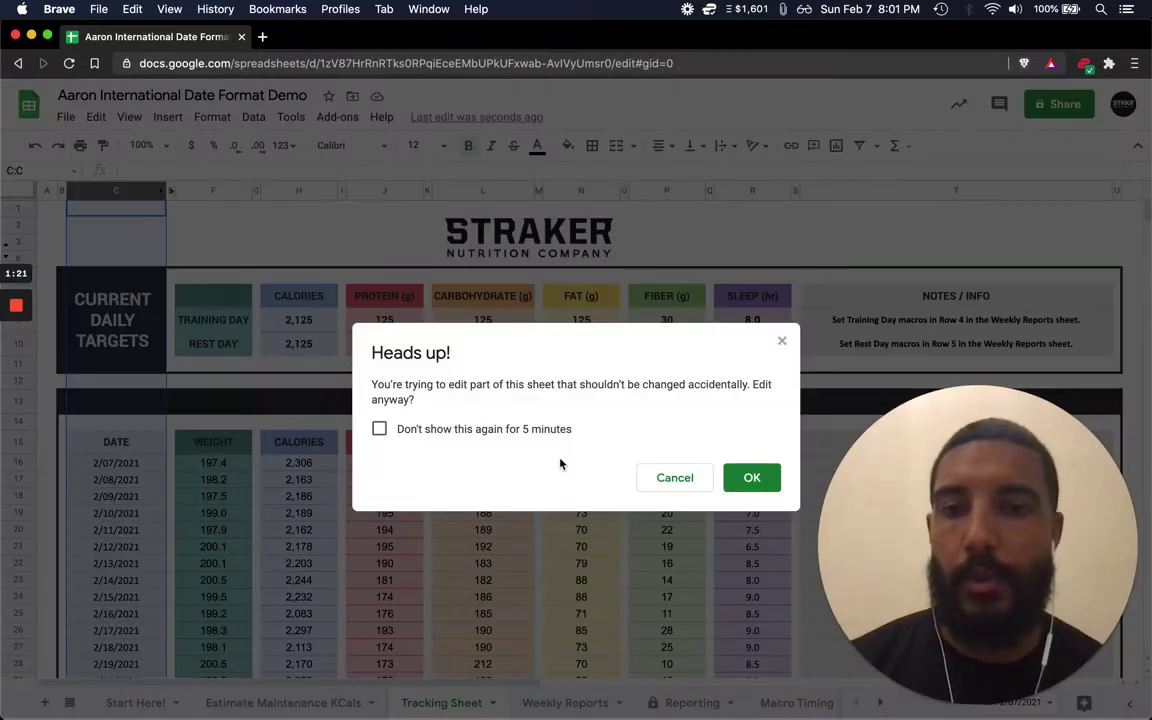
{"action": "left_click", "coordinate": [751, 478]}
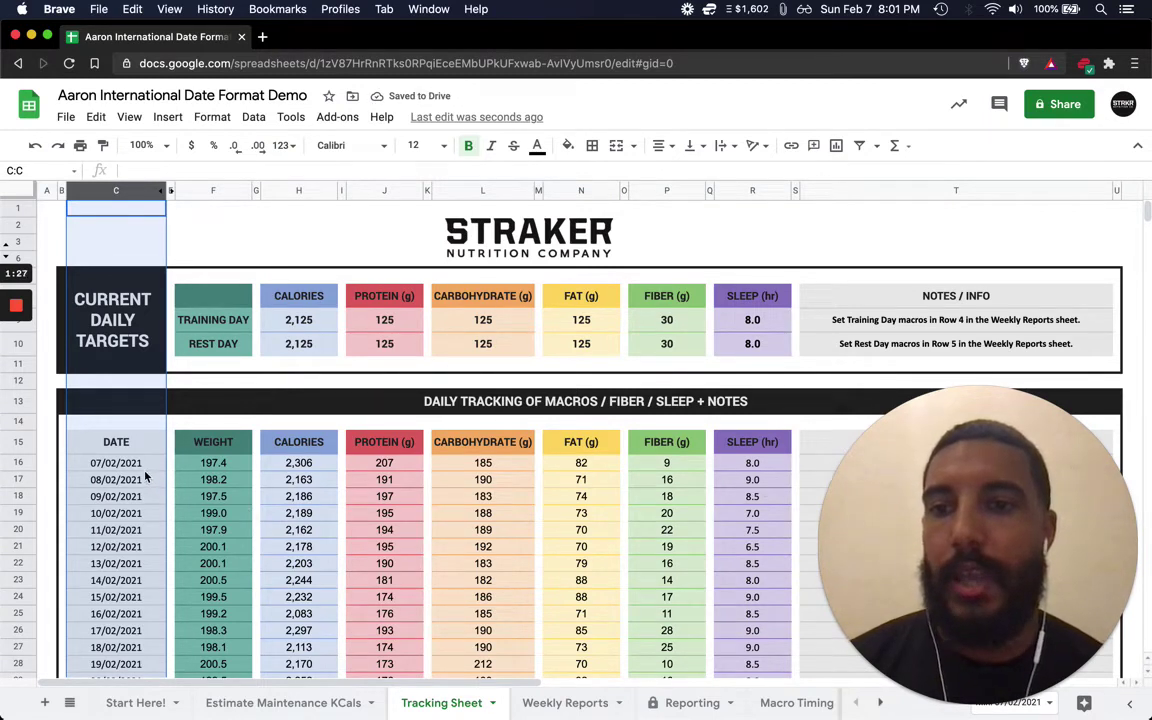
- Unhide the DATE (auto) column D beside the date column and look over its dates
{"action": "left_click", "coordinate": [89, 465]}
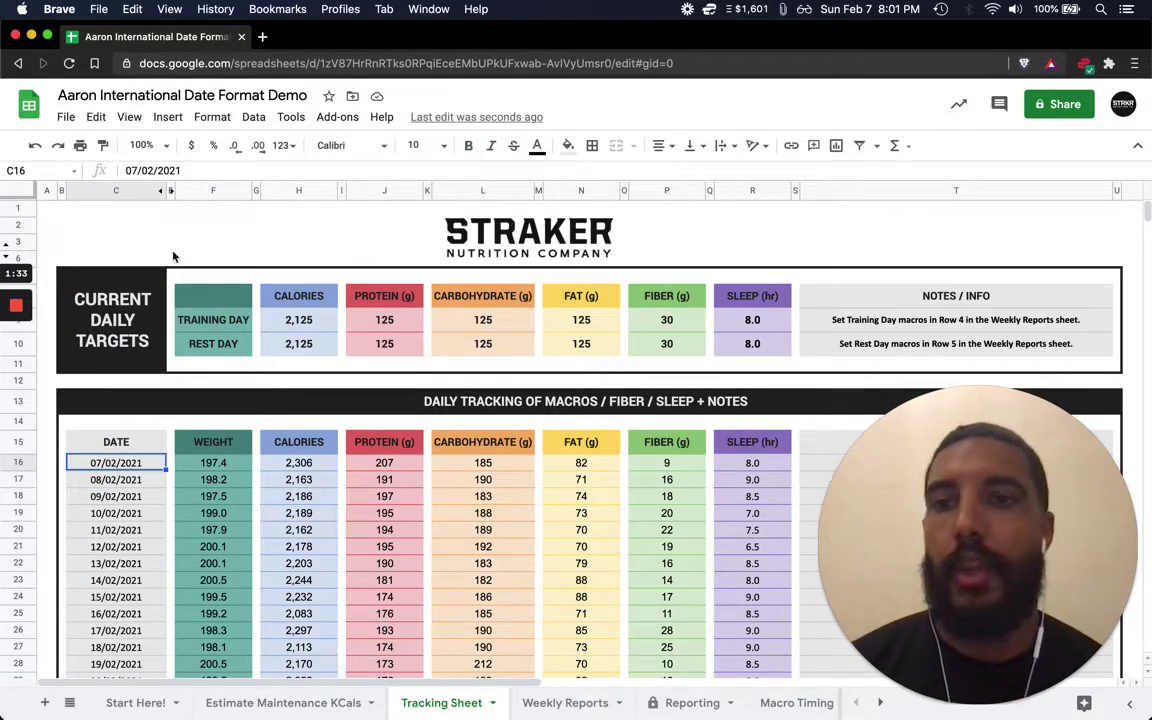
{"action": "left_click", "coordinate": [170, 193]}
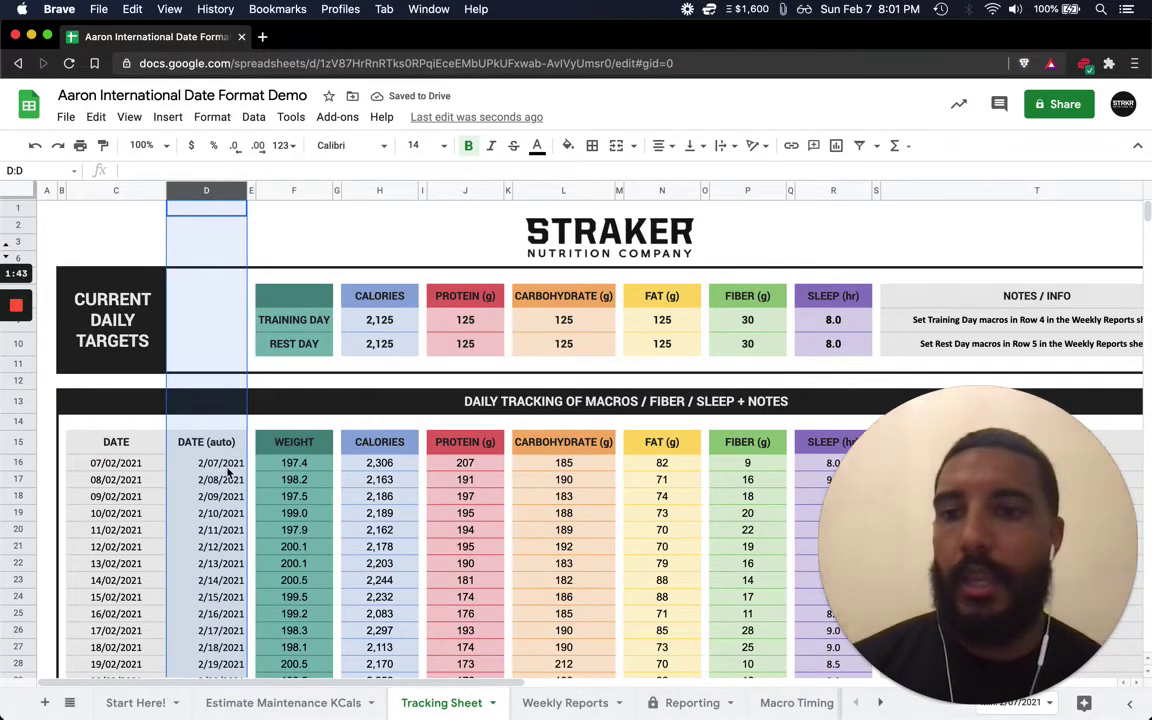
{"action": "scroll", "coordinate": [226, 522], "scroll_direction": "down", "scroll_amount": 1}
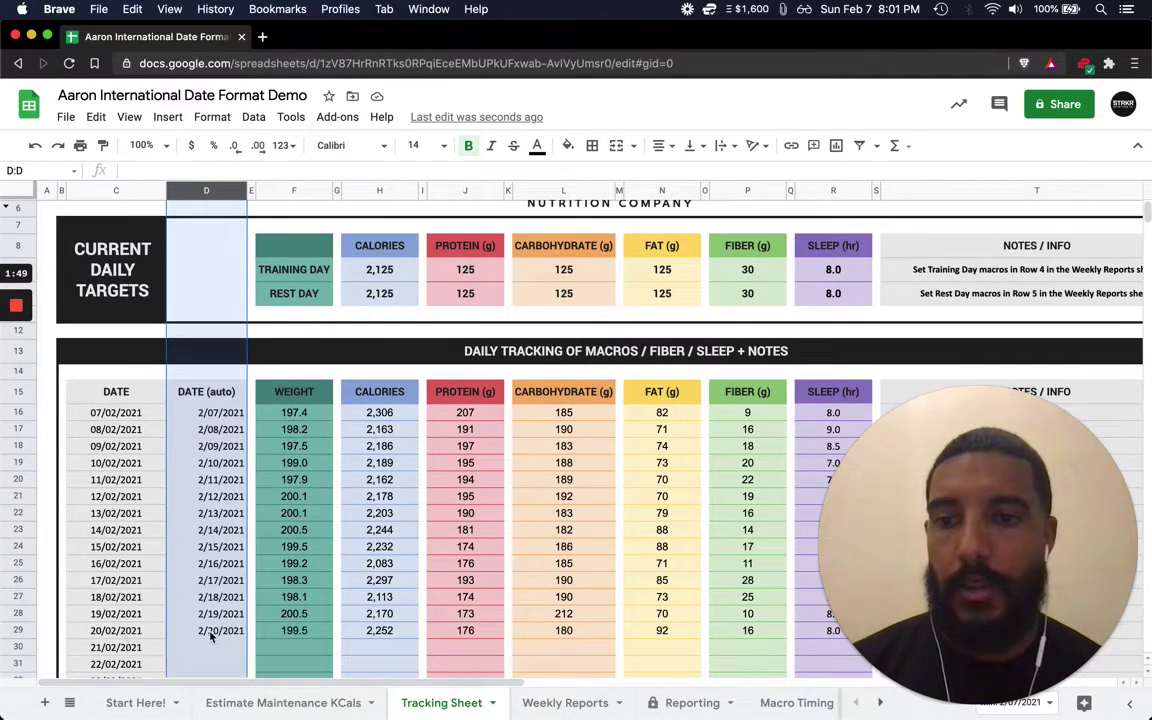
{"action": "scroll", "coordinate": [197, 625], "scroll_direction": "down", "scroll_amount": 1}
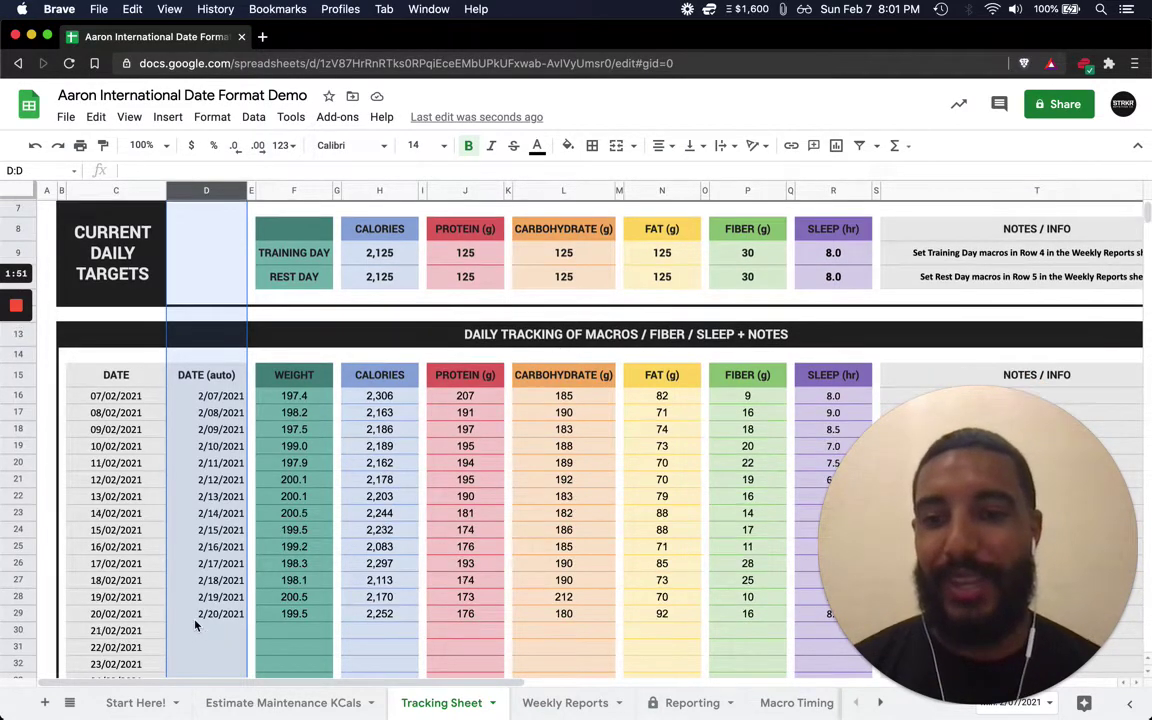
- Enter a weight of 200 in cell F31 for the 22/02/2021 row
{"action": "left_click", "coordinate": [290, 646]}
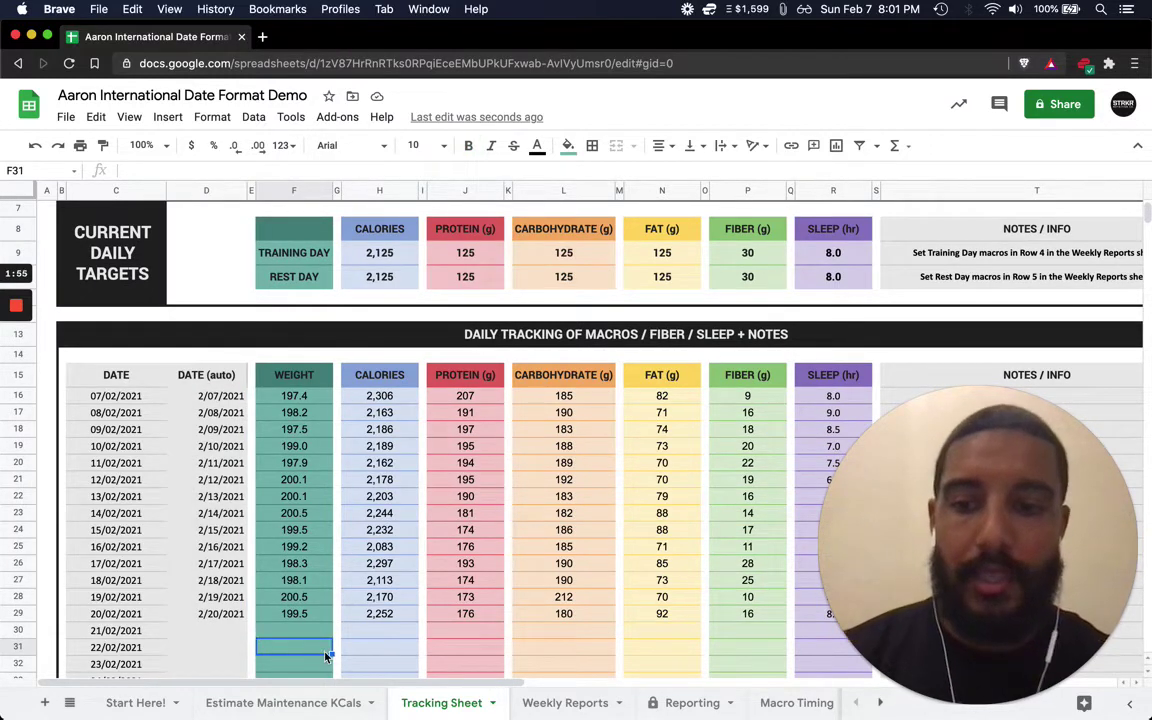
{"action": "type", "text": "200"}
{"action": "key", "text": "Return"}
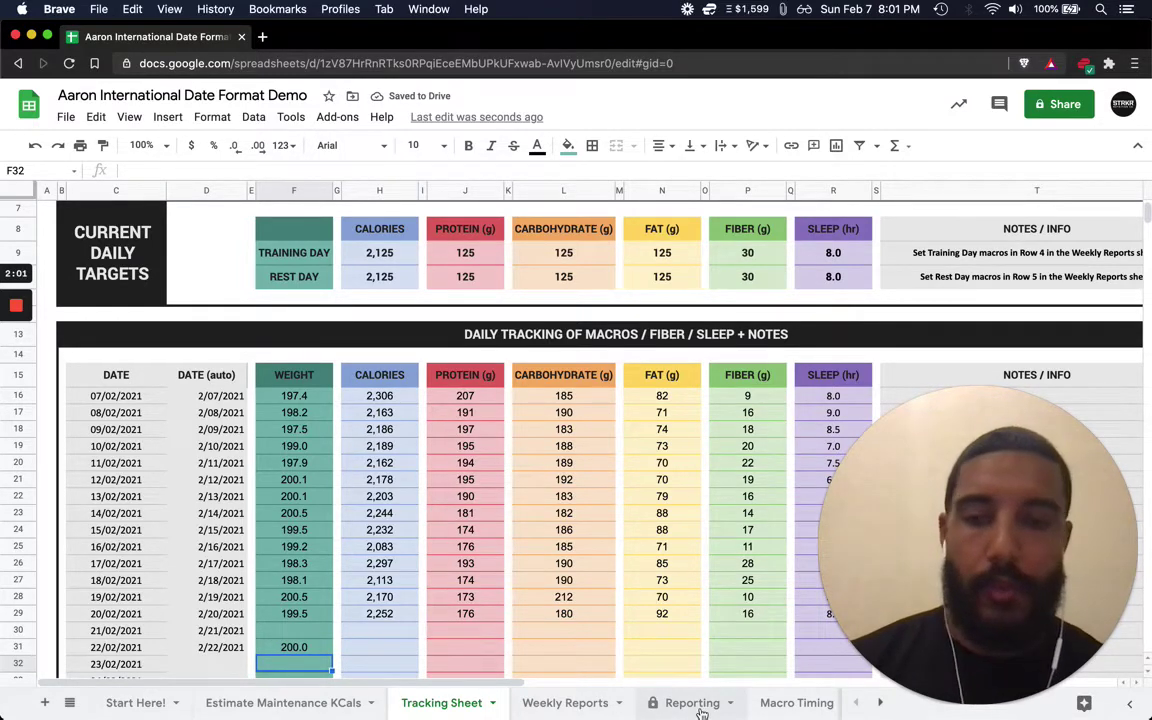
- Check the date labels under the Body Weight chart on the Reporting sheet
{"action": "left_click", "coordinate": [692, 703]}
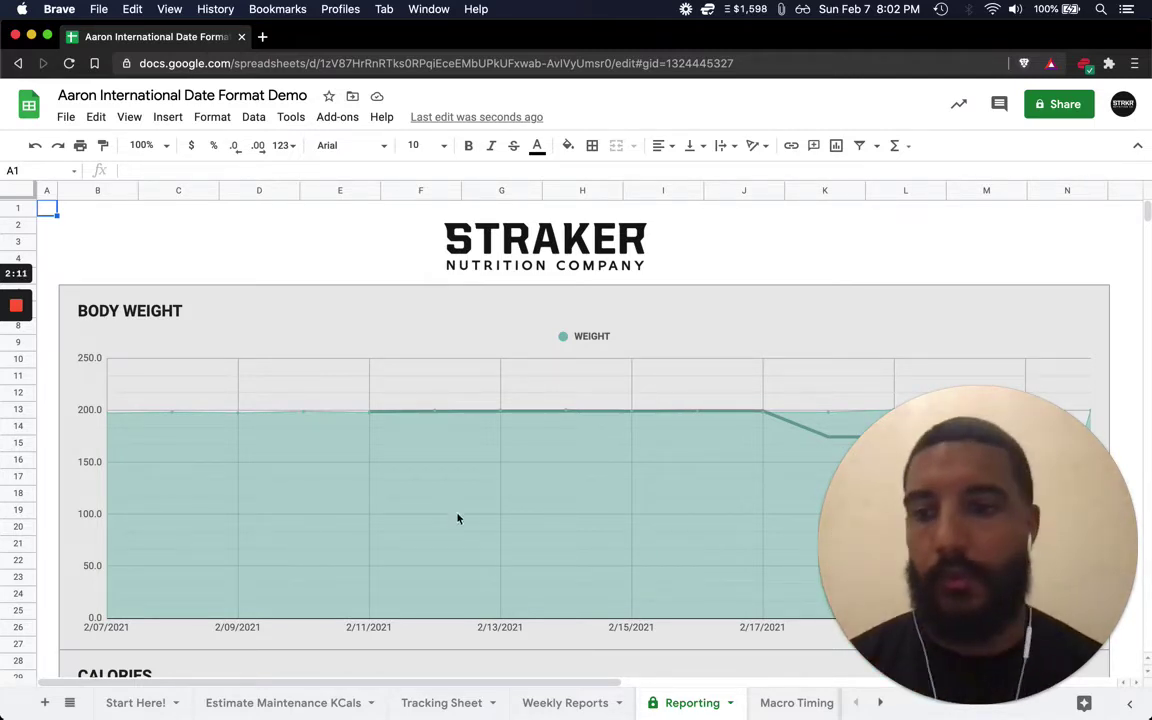
{"action": "scroll", "coordinate": [446, 526], "scroll_direction": "down", "scroll_amount": 1}
{"action": "left_click", "coordinate": [381, 606]}
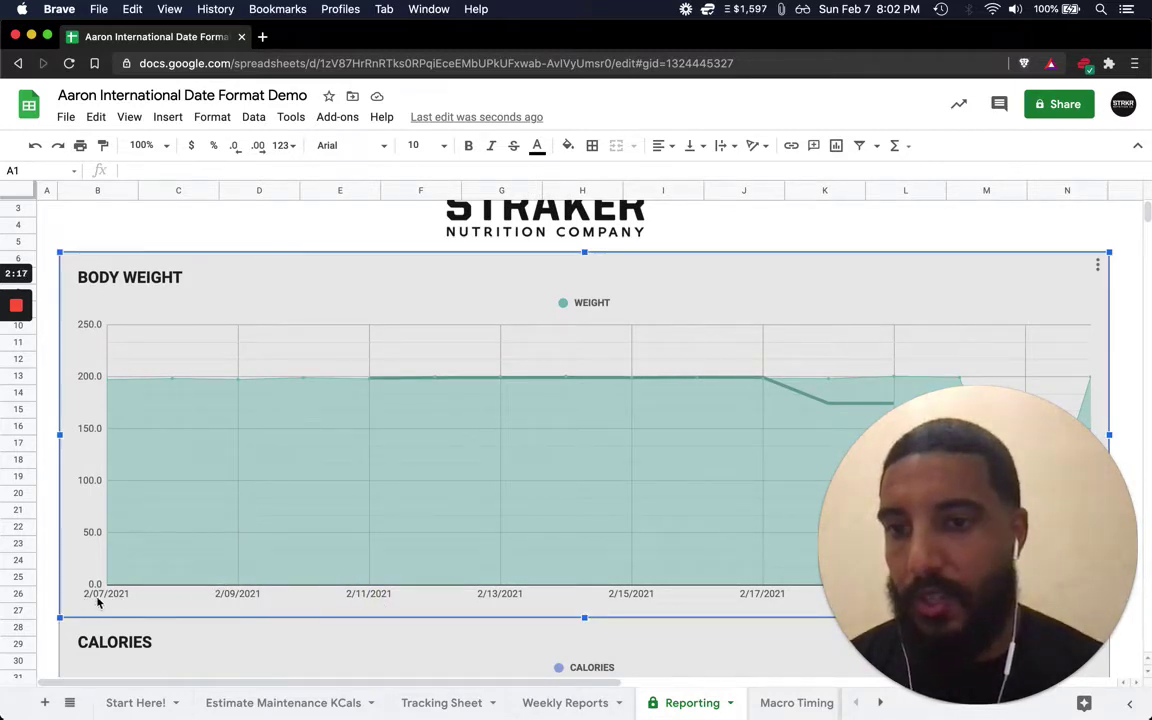
- Apply the Date number format to column D of the Tracking Sheet and recheck the chart dates on the Reporting sheet
{"action": "left_click", "coordinate": [452, 705]}
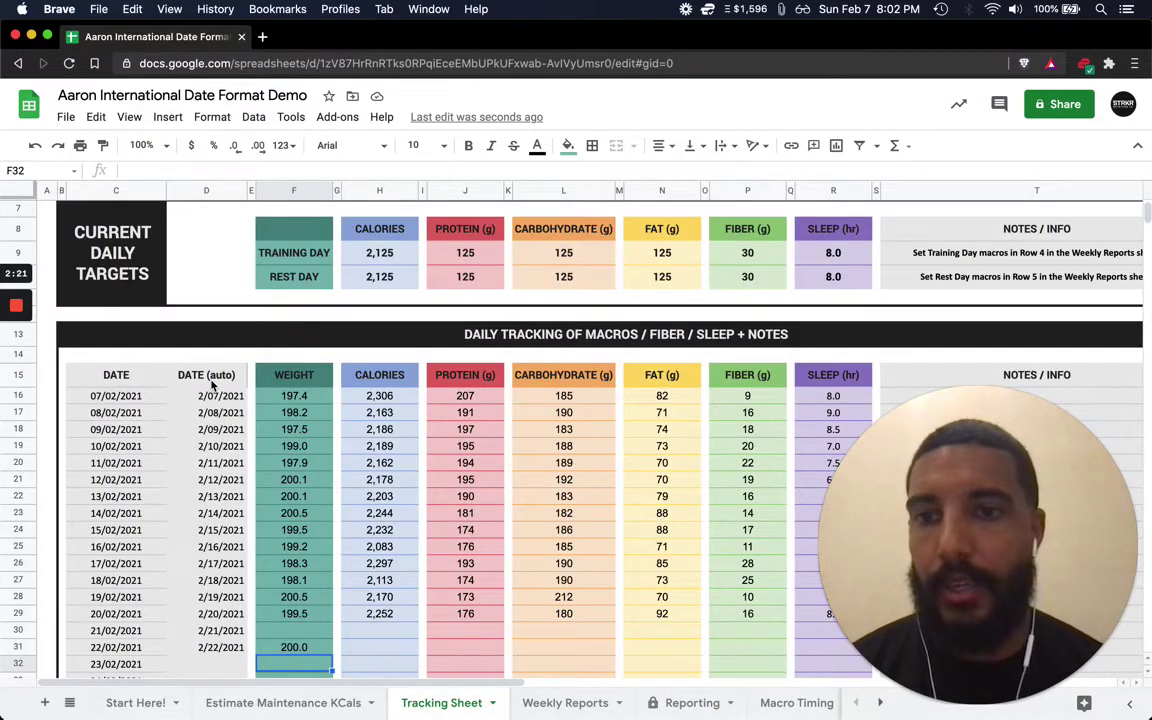
{"action": "left_click", "coordinate": [214, 190]}
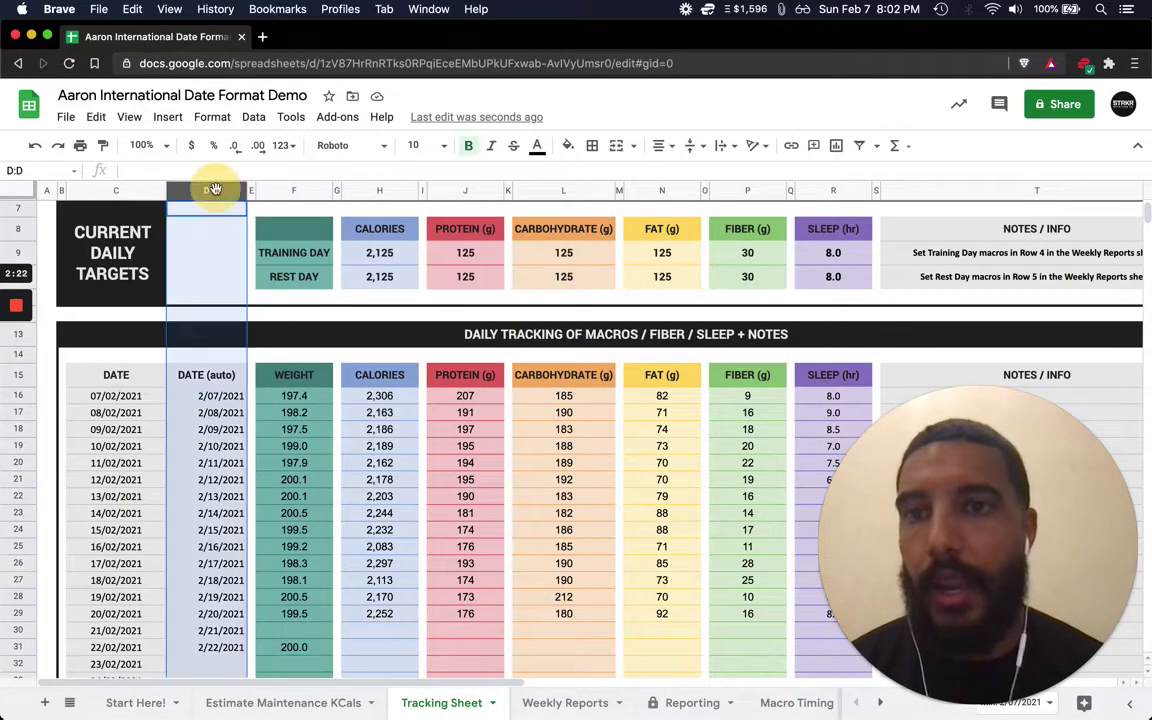
{"action": "left_click", "coordinate": [213, 124]}
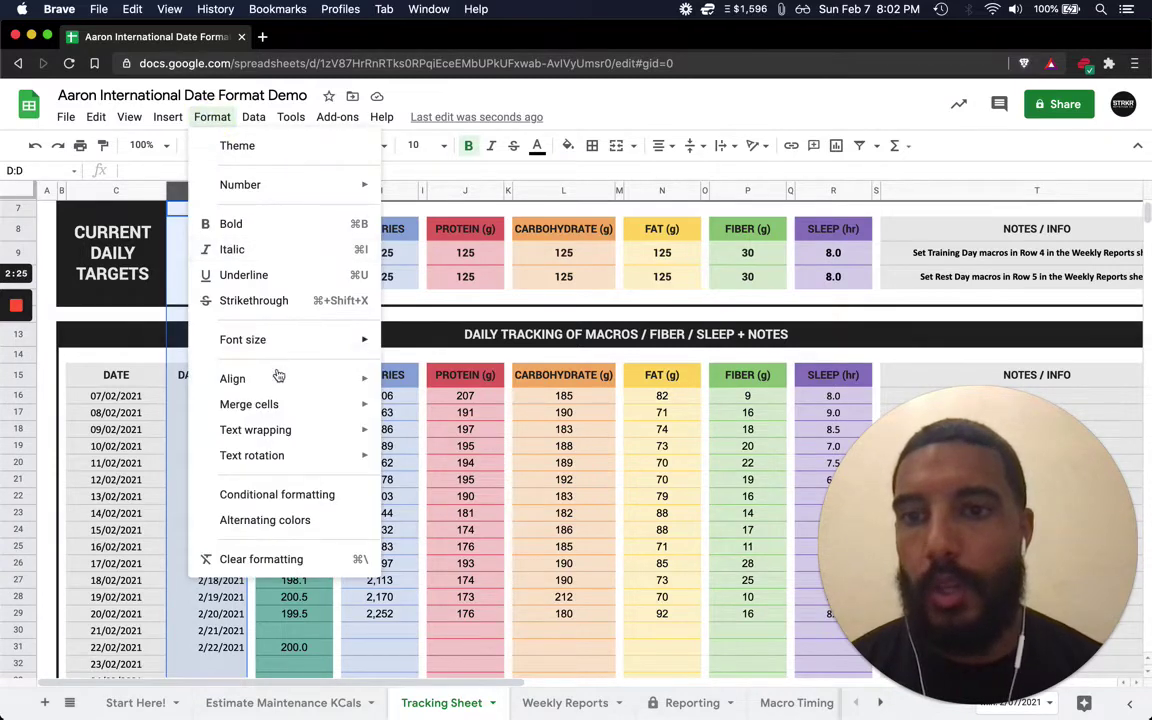
{"action": "mouse_move", "coordinate": [289, 195]}
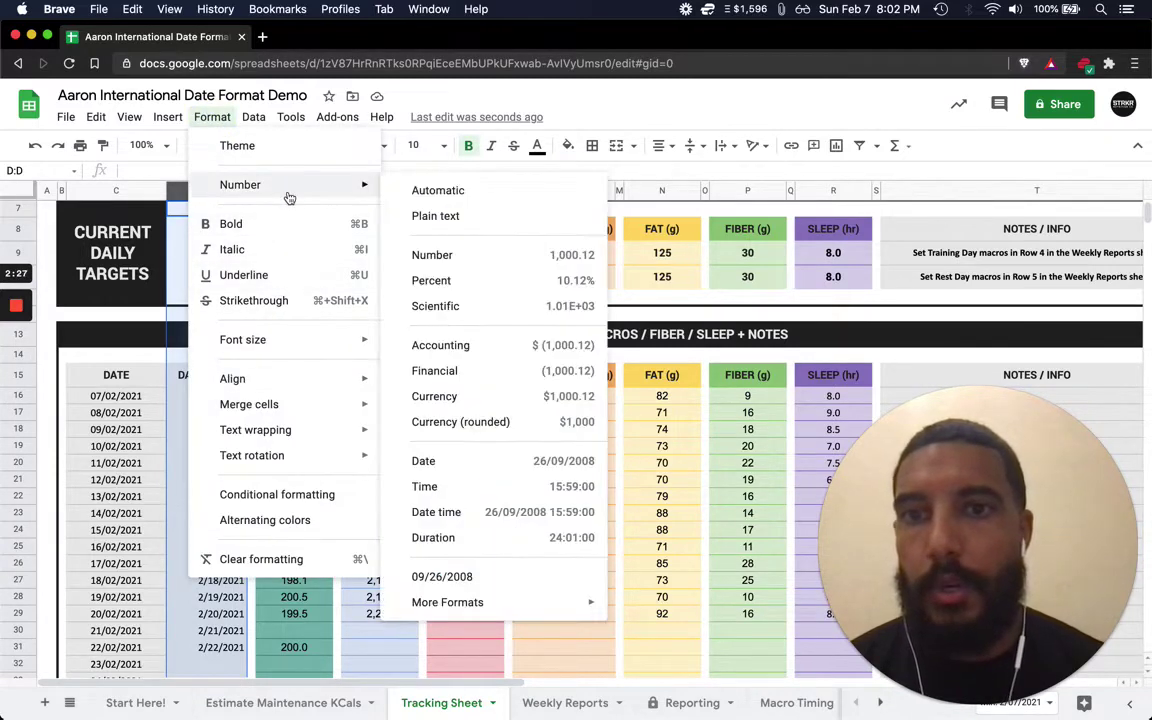
{"action": "left_click", "coordinate": [492, 462]}
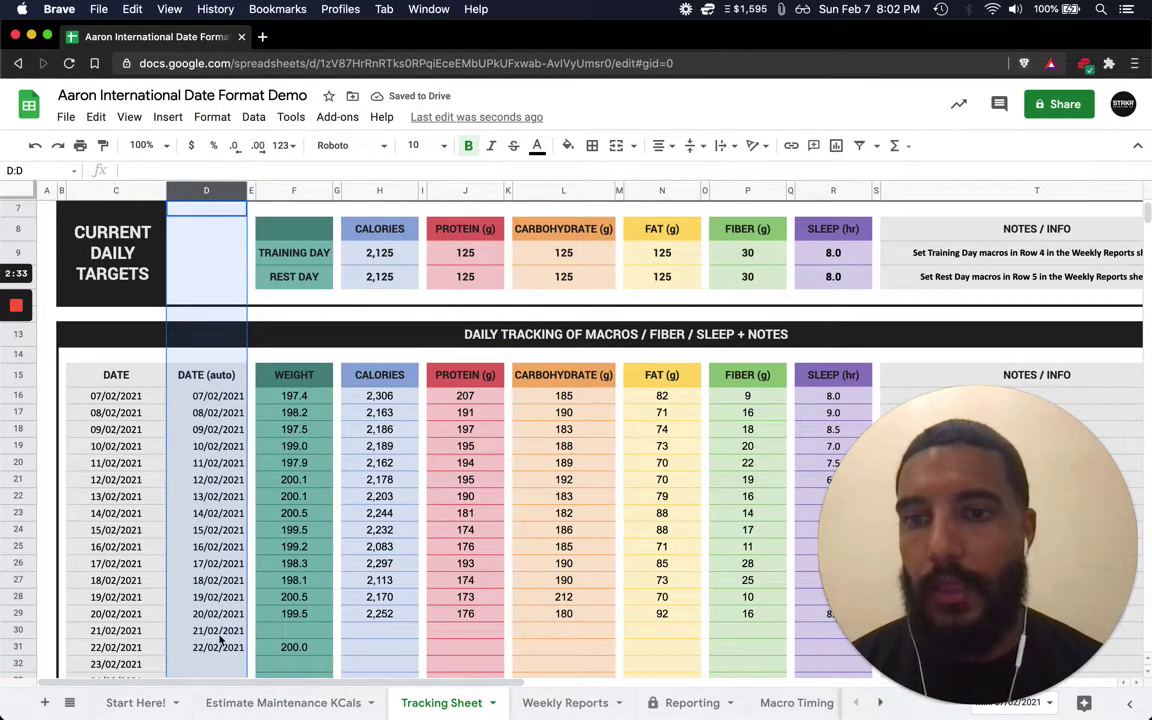
{"action": "left_click", "coordinate": [679, 703]}
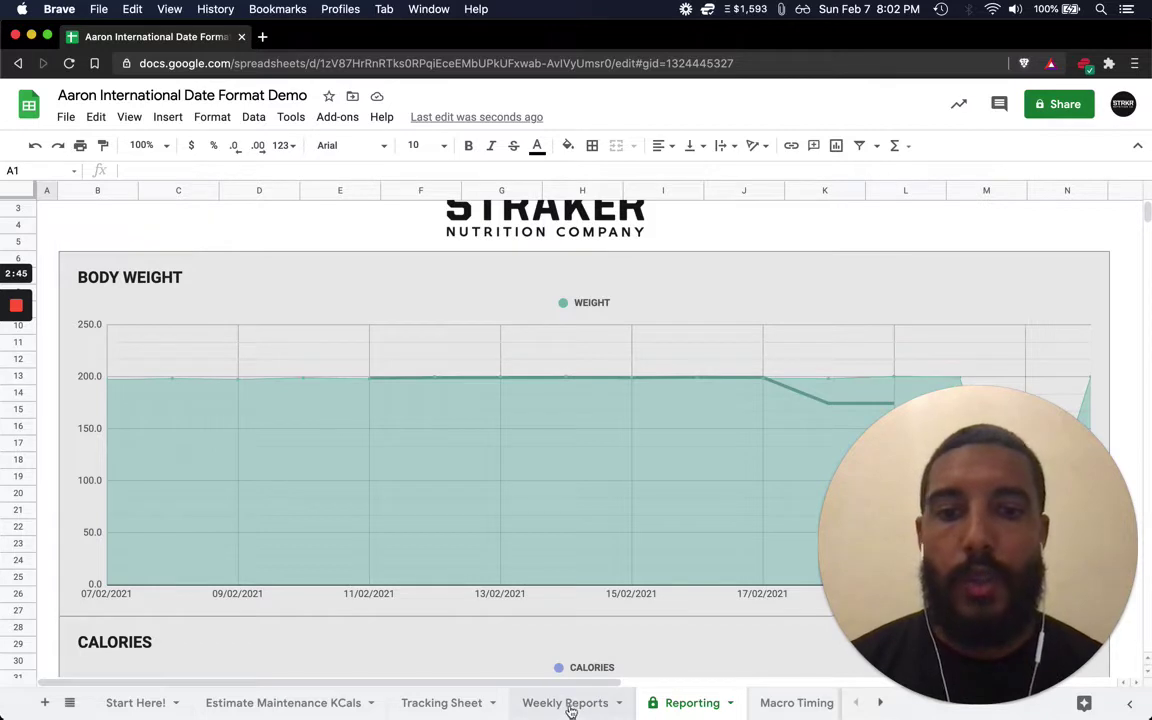
- Hide the DATE (auto) column D on the Tracking Sheet again and review the remaining date column
{"action": "left_click", "coordinate": [448, 702]}
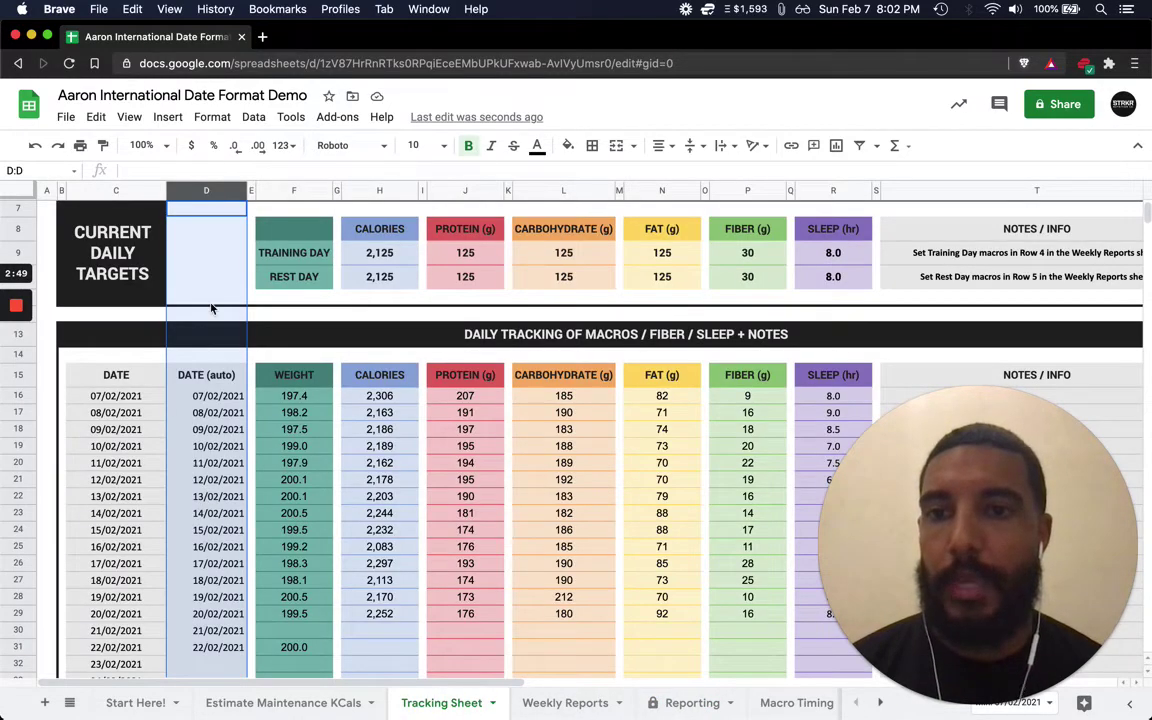
{"action": "left_click", "coordinate": [238, 193]}
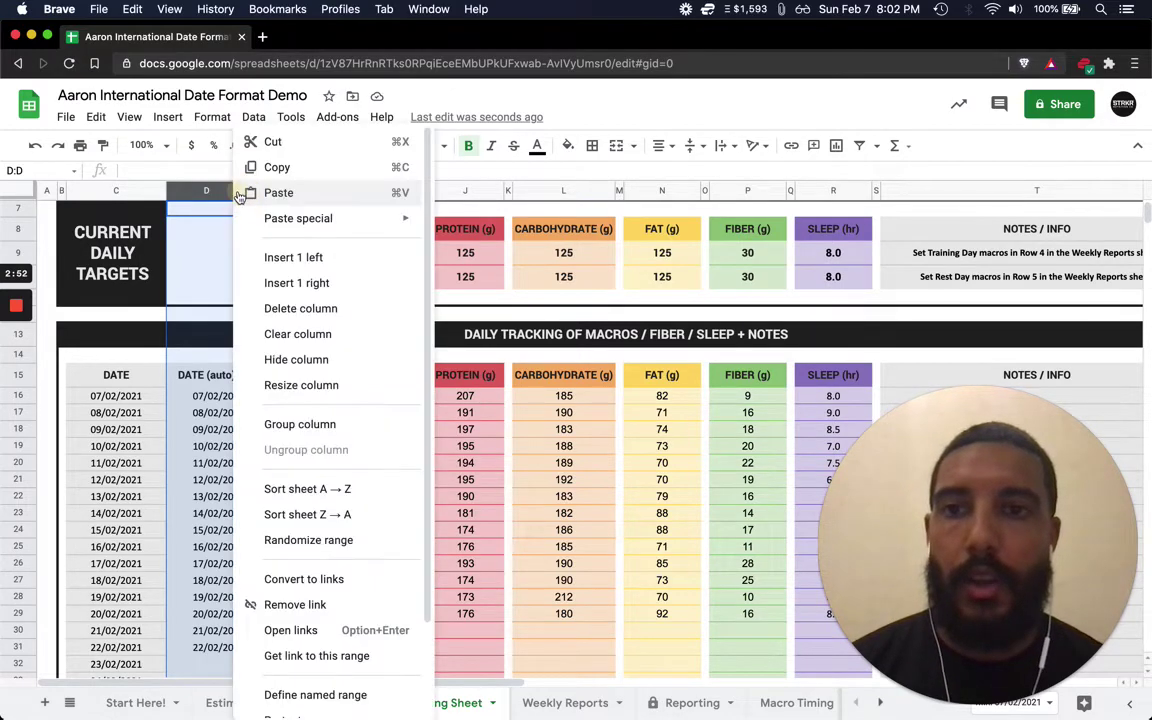
{"action": "left_click", "coordinate": [290, 359]}
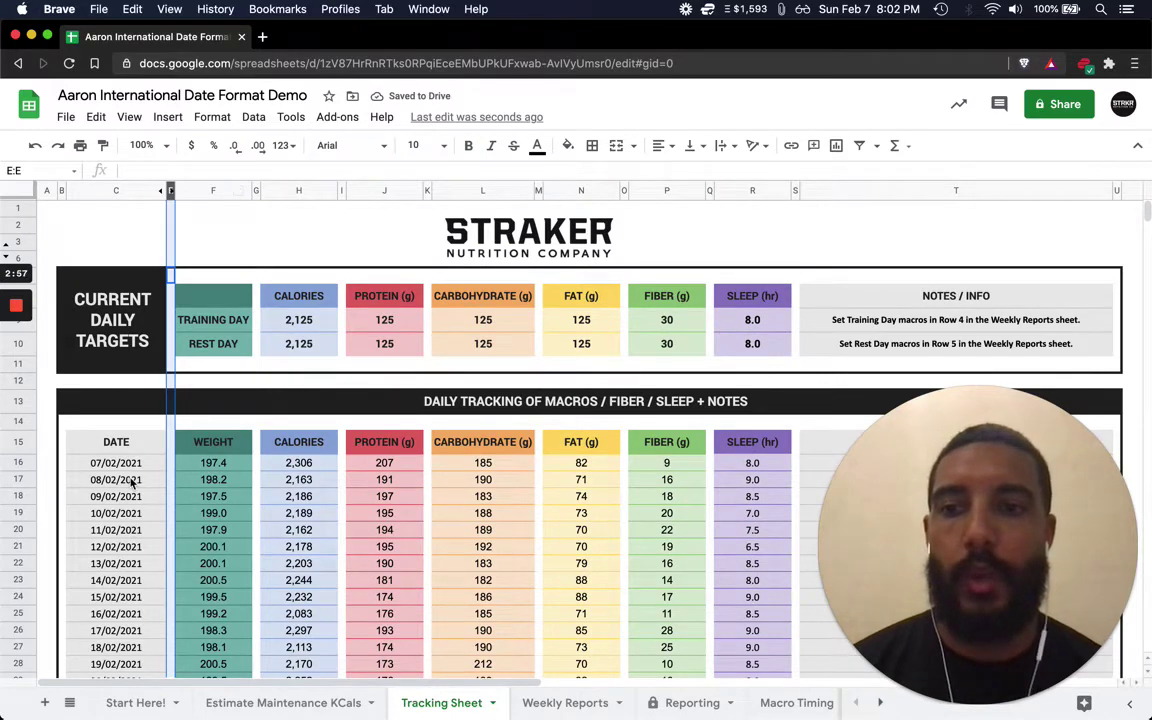
{"action": "scroll", "coordinate": [131, 483], "scroll_direction": "down", "scroll_amount": 2}
{"action": "scroll", "coordinate": [131, 483], "scroll_direction": "down", "scroll_amount": 1}
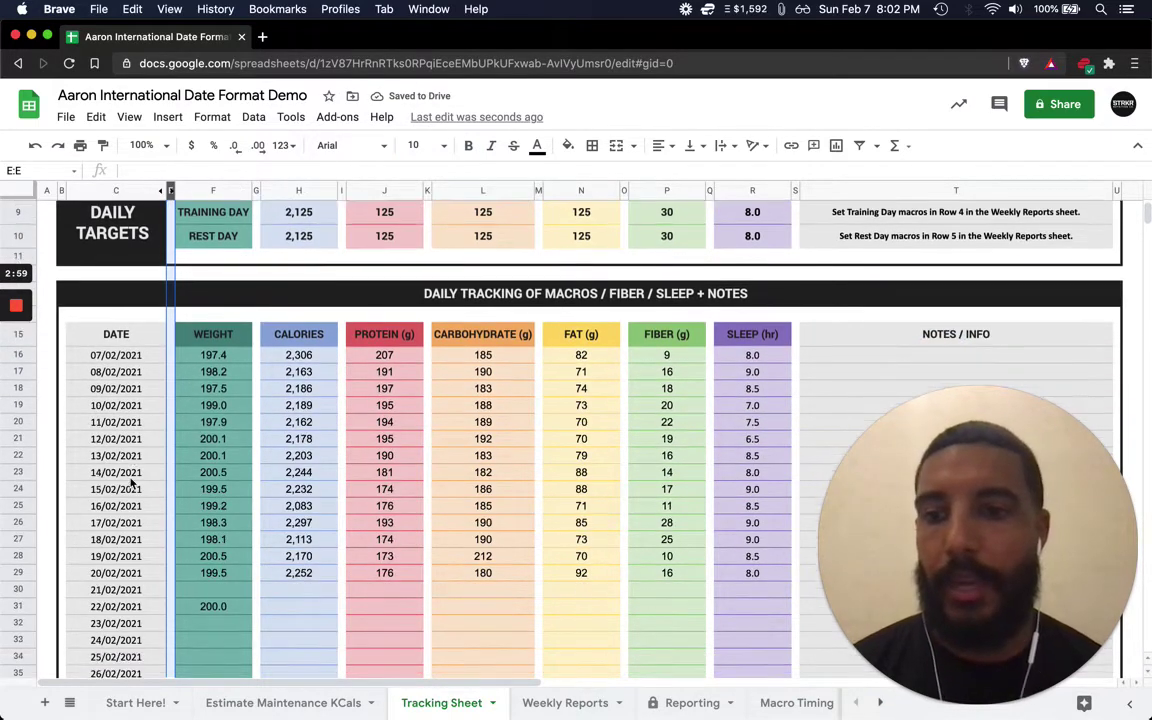
- Apply the Date number format to column C of the Weekly Reports sheet, accepting the protected-range edit
{"action": "left_click", "coordinate": [281, 703]}
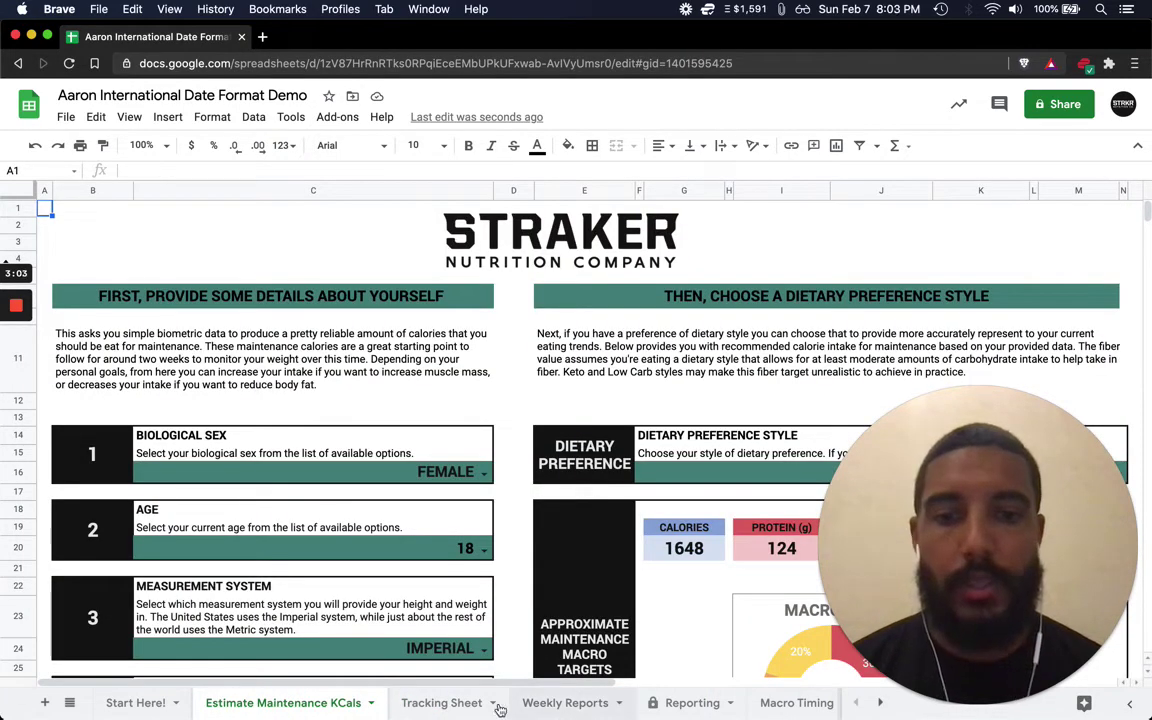
{"action": "left_click", "coordinate": [548, 706]}
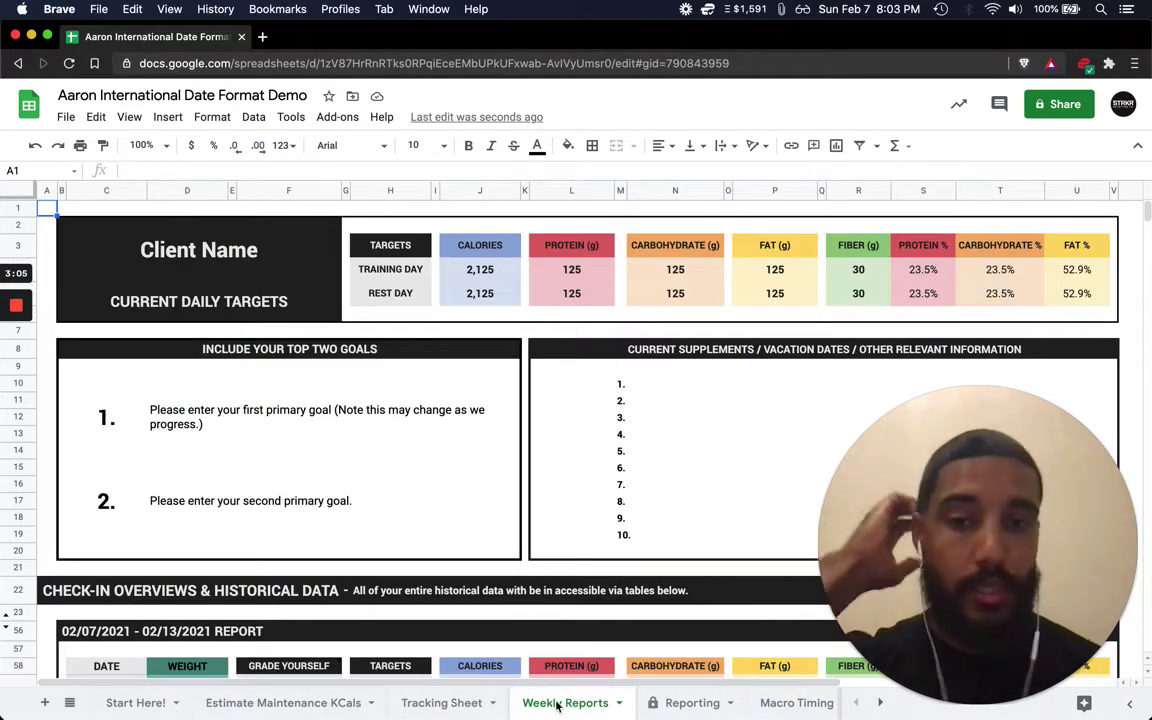
{"action": "scroll", "coordinate": [416, 430], "scroll_direction": "down", "scroll_amount": 2}
{"action": "scroll", "coordinate": [416, 430], "scroll_direction": "down", "scroll_amount": 3}
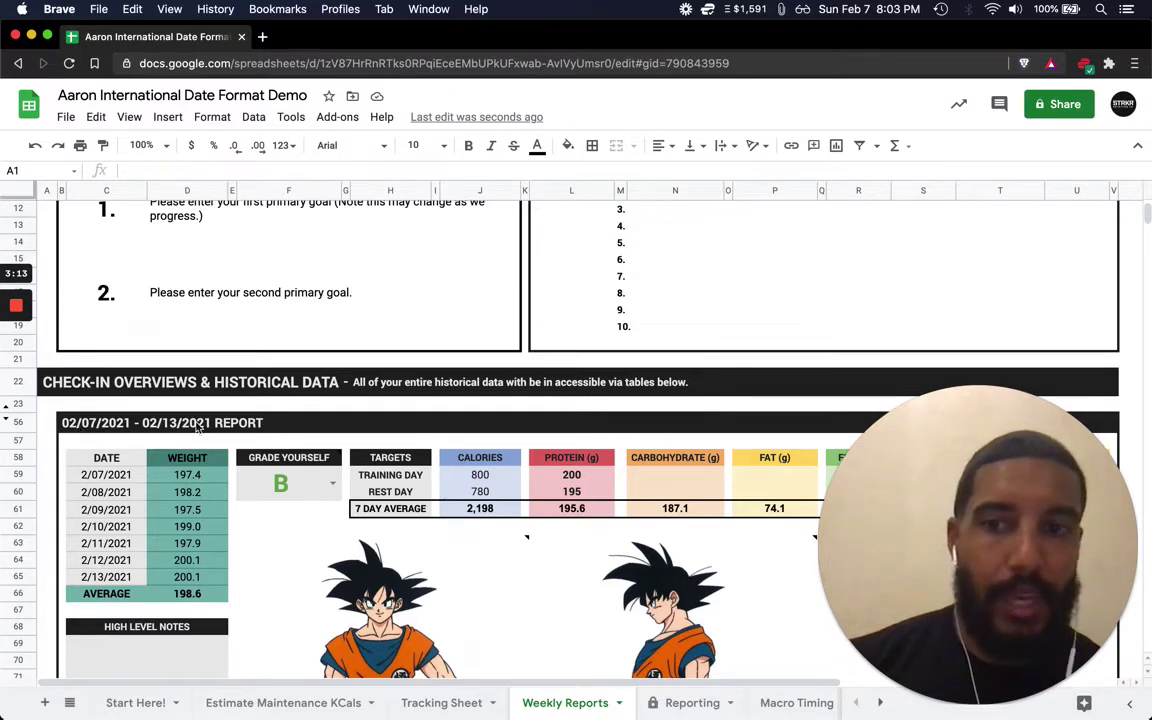
{"action": "scroll", "coordinate": [124, 470], "scroll_direction": "up", "scroll_amount": 1}
{"action": "scroll", "coordinate": [128, 467], "scroll_direction": "up", "scroll_amount": 1}
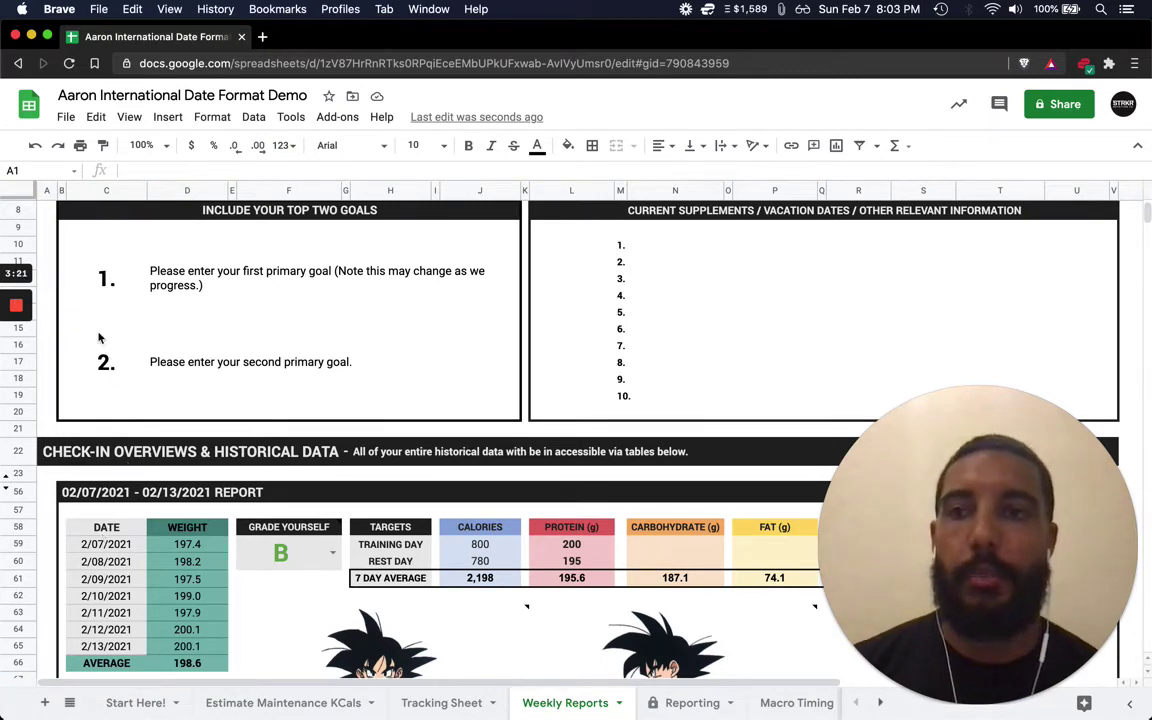
{"action": "left_click", "coordinate": [107, 190]}
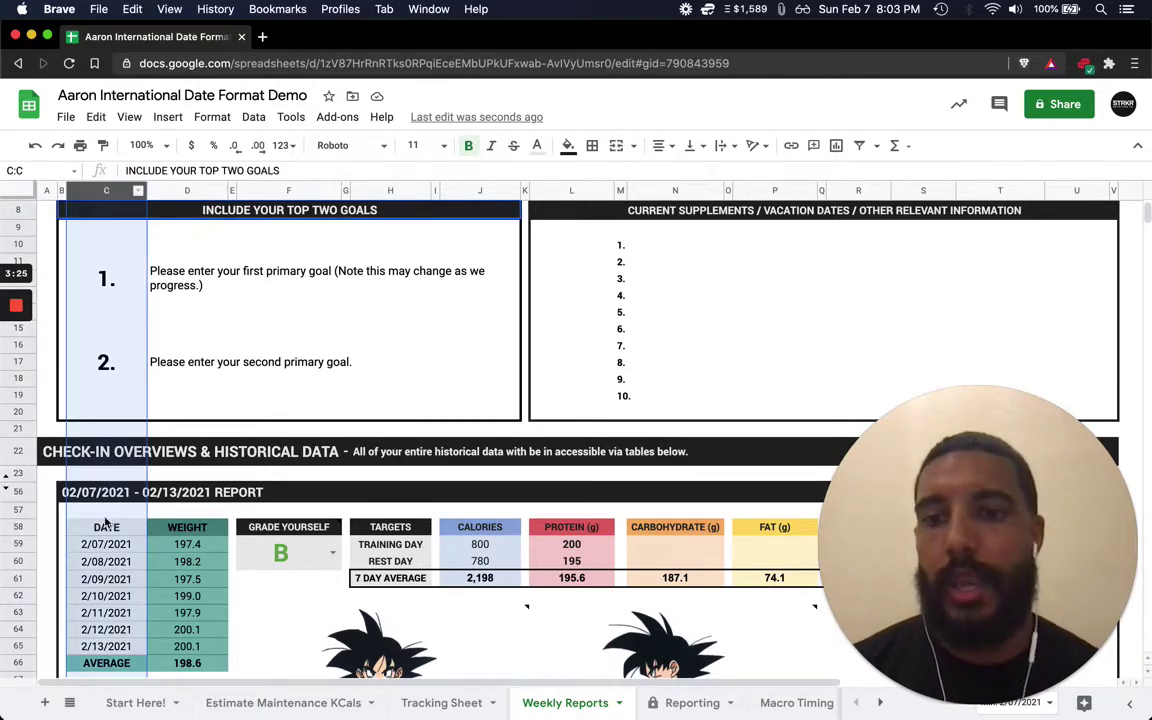
{"action": "left_click", "coordinate": [210, 117]}
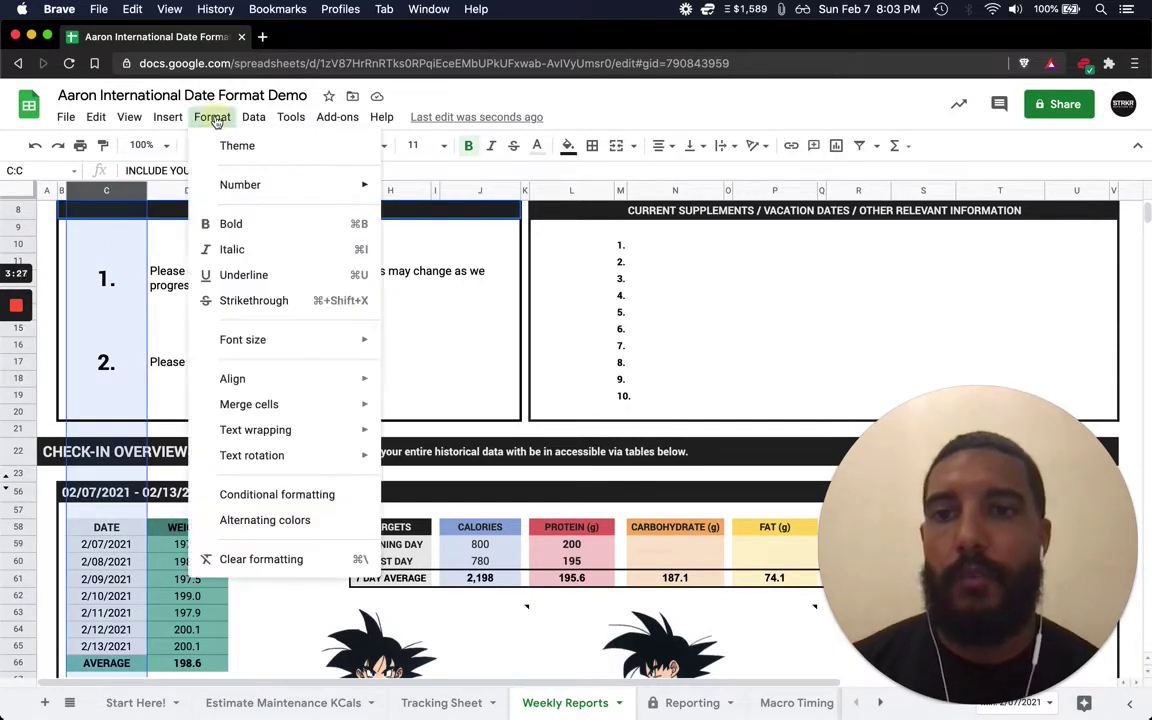
{"action": "mouse_move", "coordinate": [249, 189]}
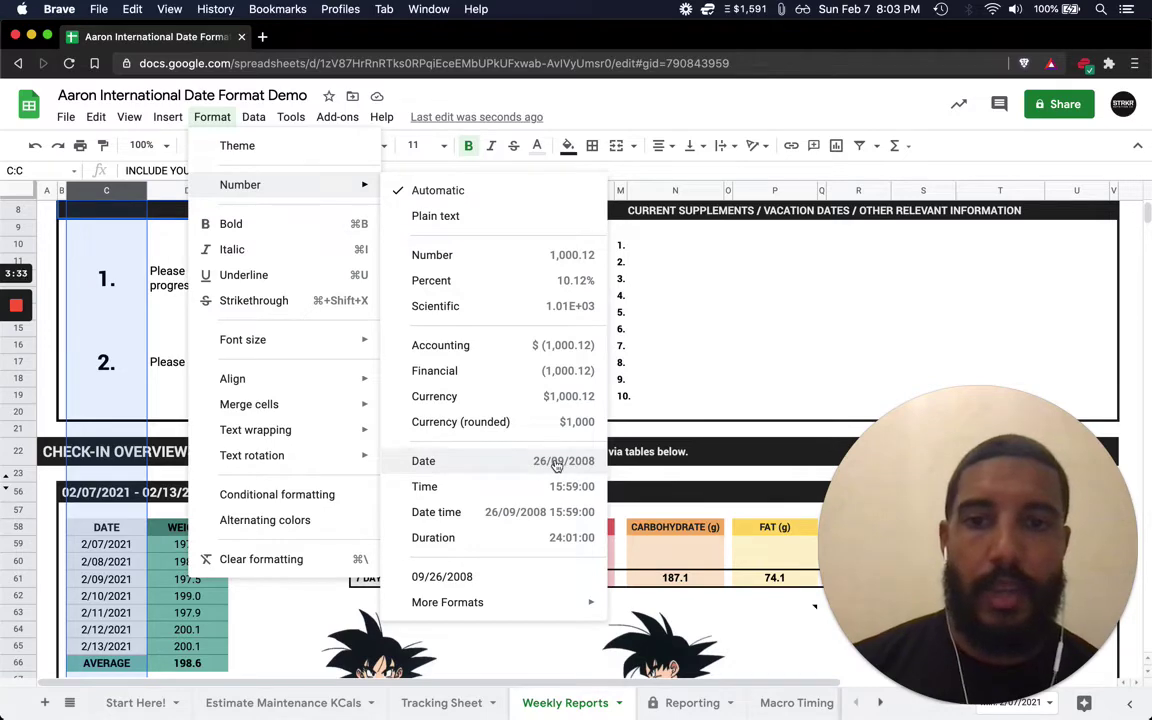
{"action": "left_click", "coordinate": [545, 462]}
{"action": "left_click", "coordinate": [745, 479]}
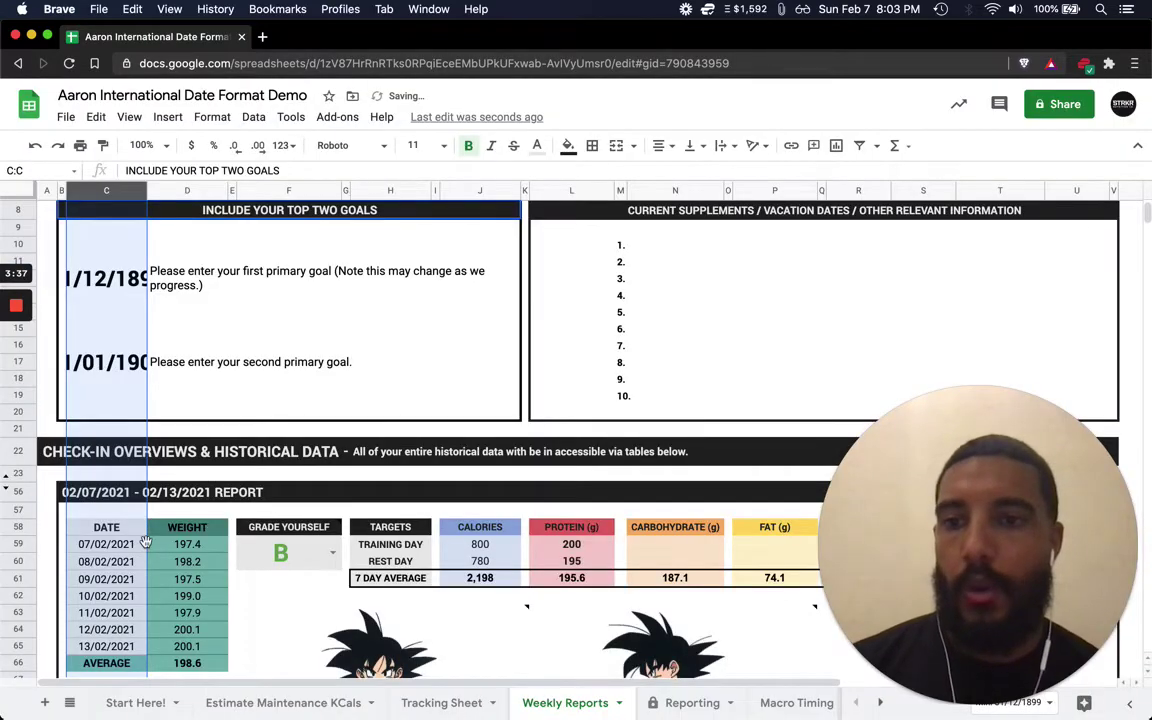
- Re-enter the goal numbers 1 and 2 in the merged cells C10 and C15 beside the primary goals
{"action": "scroll", "coordinate": [135, 488], "scroll_direction": "down", "scroll_amount": 1}
{"action": "left_click", "coordinate": [114, 276]}
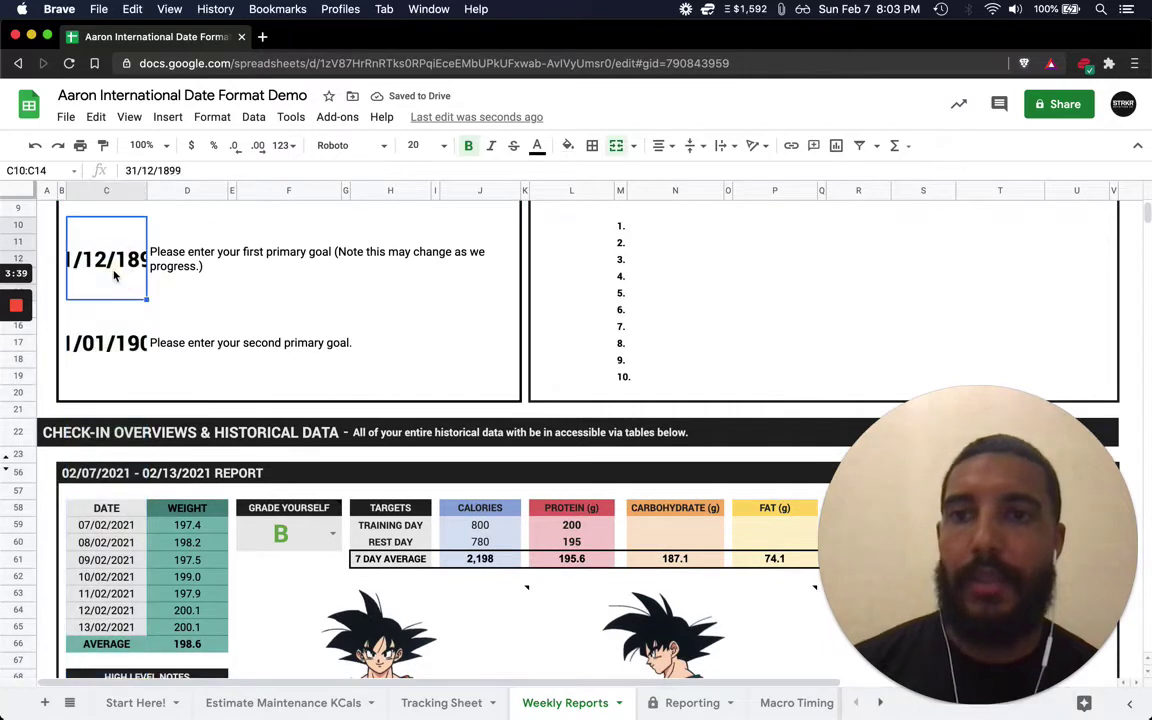
{"action": "type", "text": "1"}
{"action": "key", "text": "Return"}
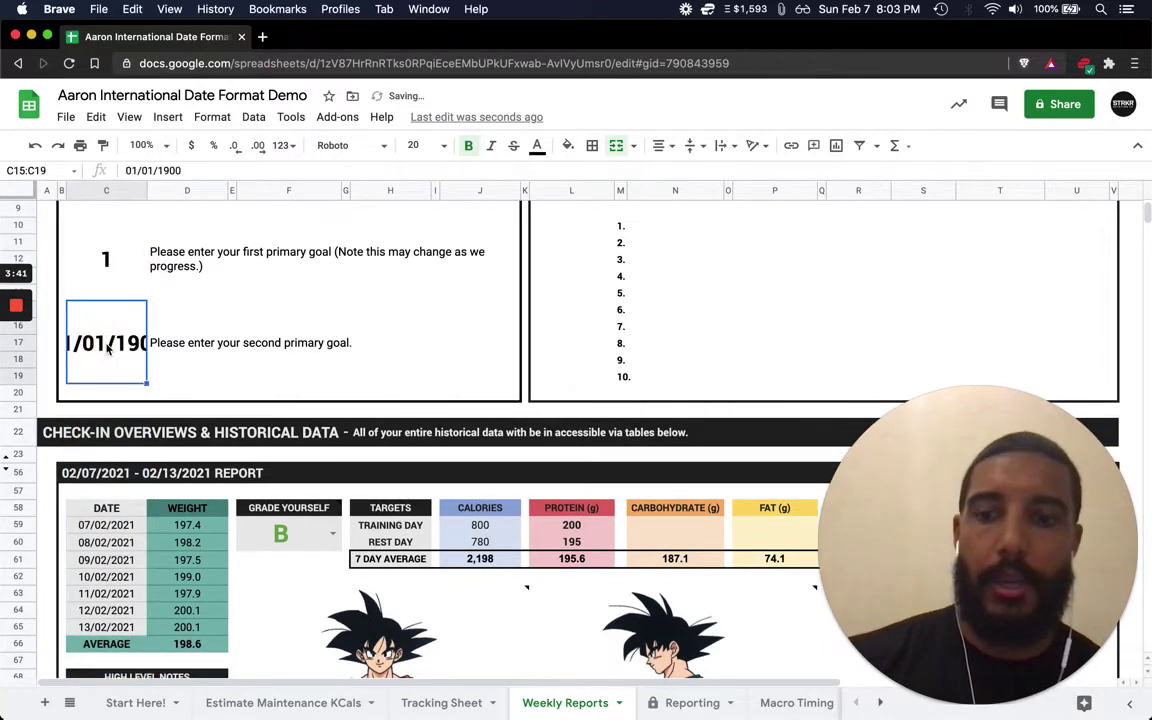
{"action": "type", "text": "2"}
{"action": "key", "text": "Tab"}
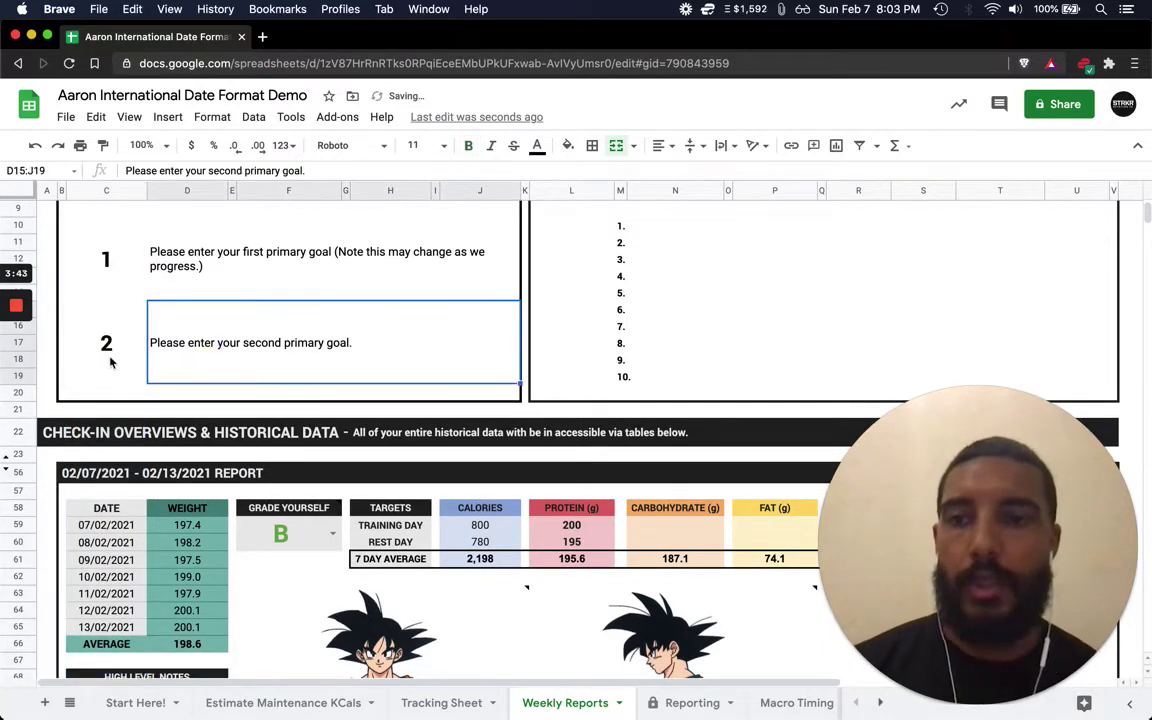
- Review the date columns in the weekly reports and inspect the date format inside the first report's heading formula in B56
{"action": "scroll", "coordinate": [110, 373], "scroll_direction": "down", "scroll_amount": 1}
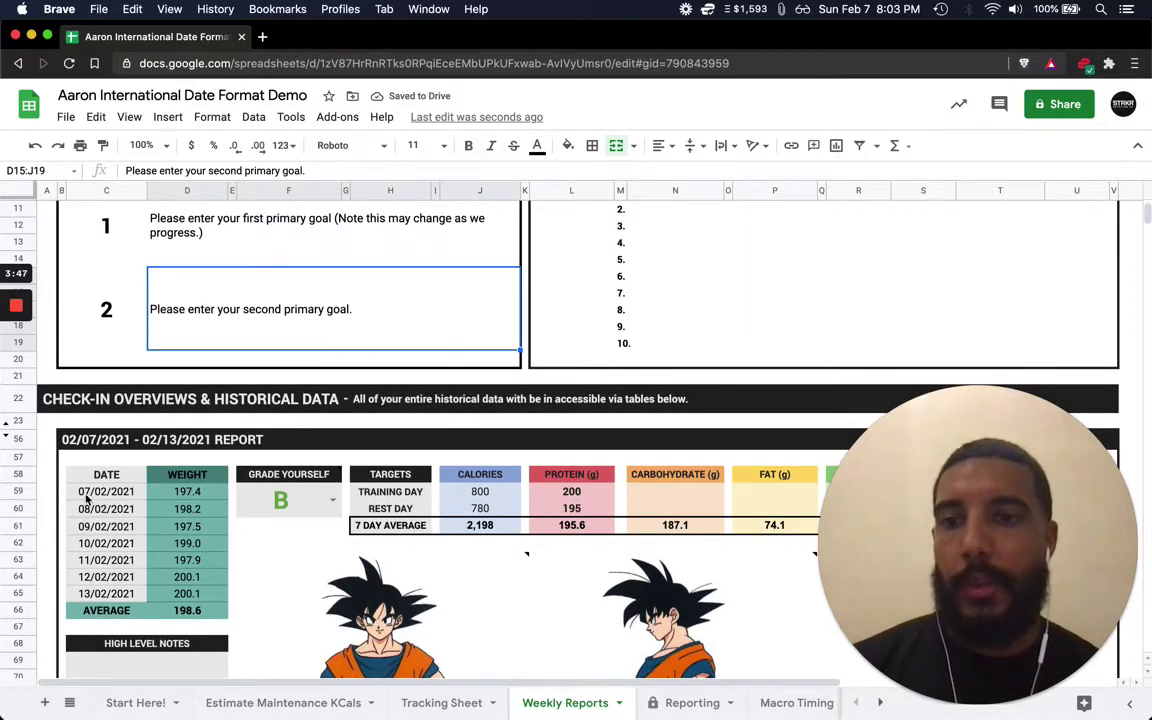
{"action": "scroll", "coordinate": [86, 498], "scroll_direction": "down", "scroll_amount": 10}
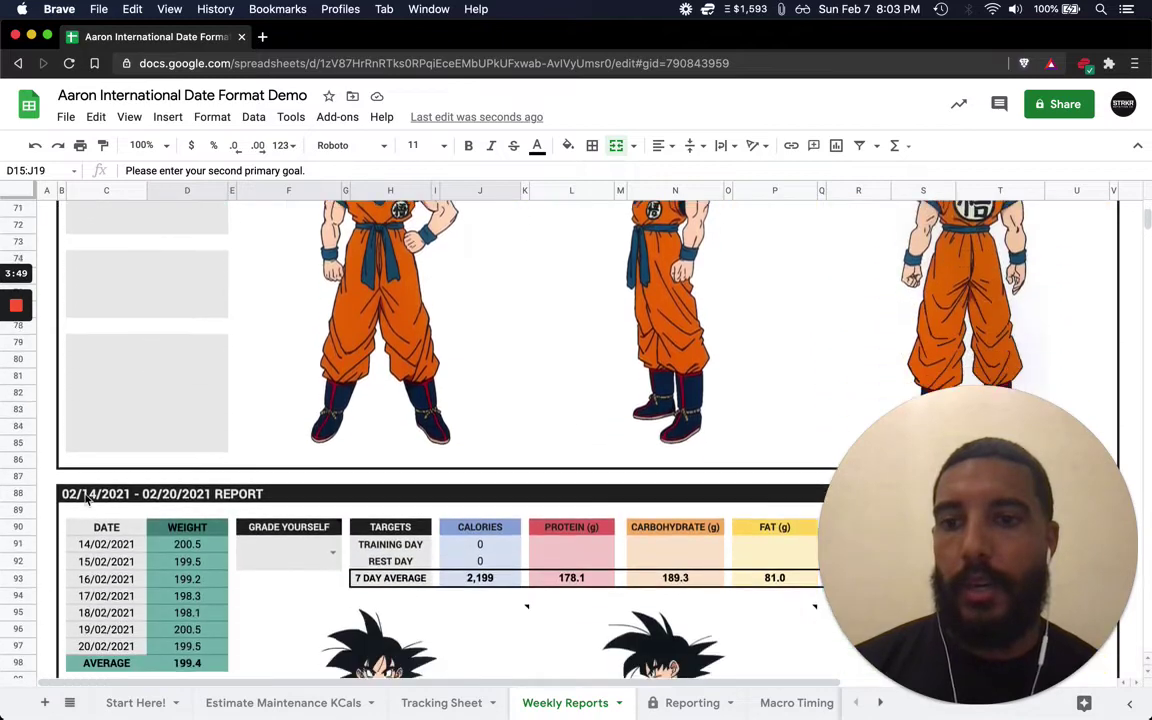
{"action": "scroll", "coordinate": [86, 498], "scroll_direction": "down", "scroll_amount": 2}
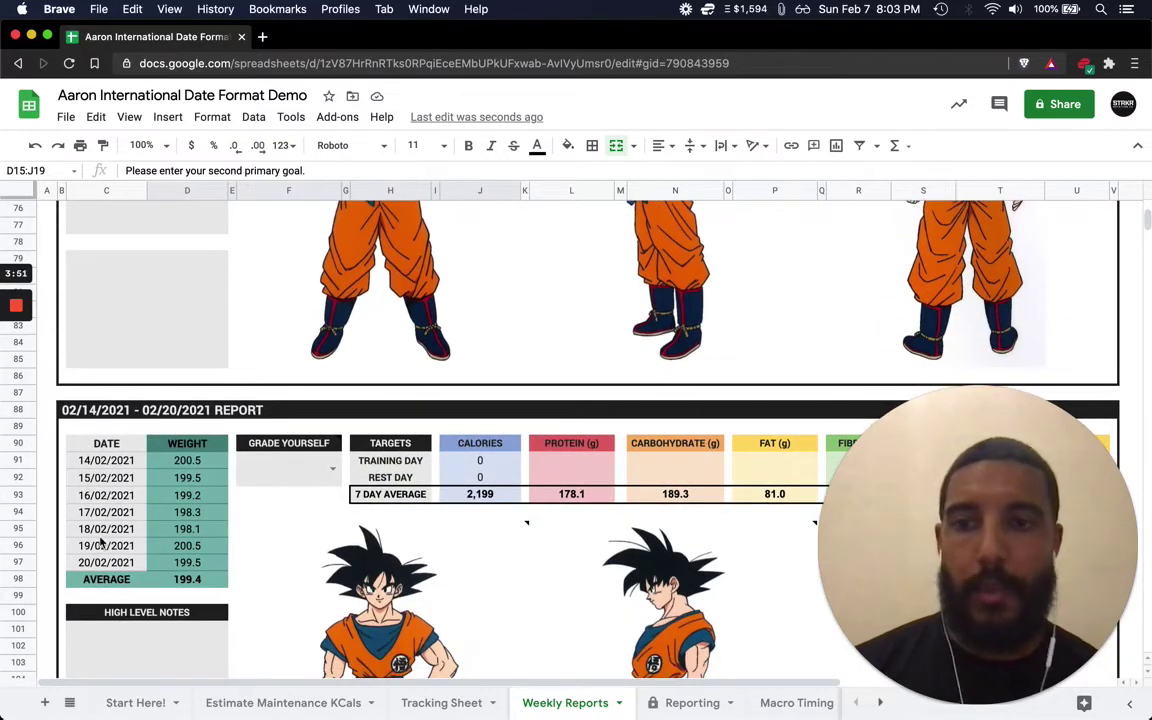
{"action": "scroll", "coordinate": [110, 505], "scroll_direction": "up", "scroll_amount": 10}
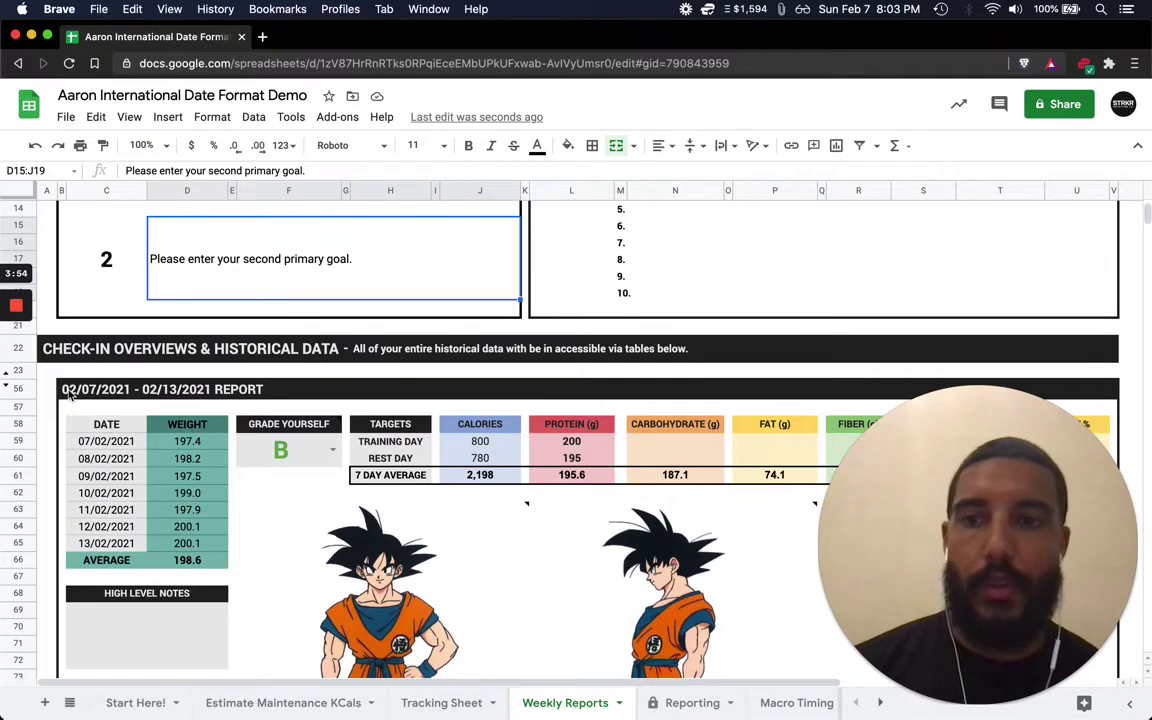
{"action": "left_click", "coordinate": [70, 392]}
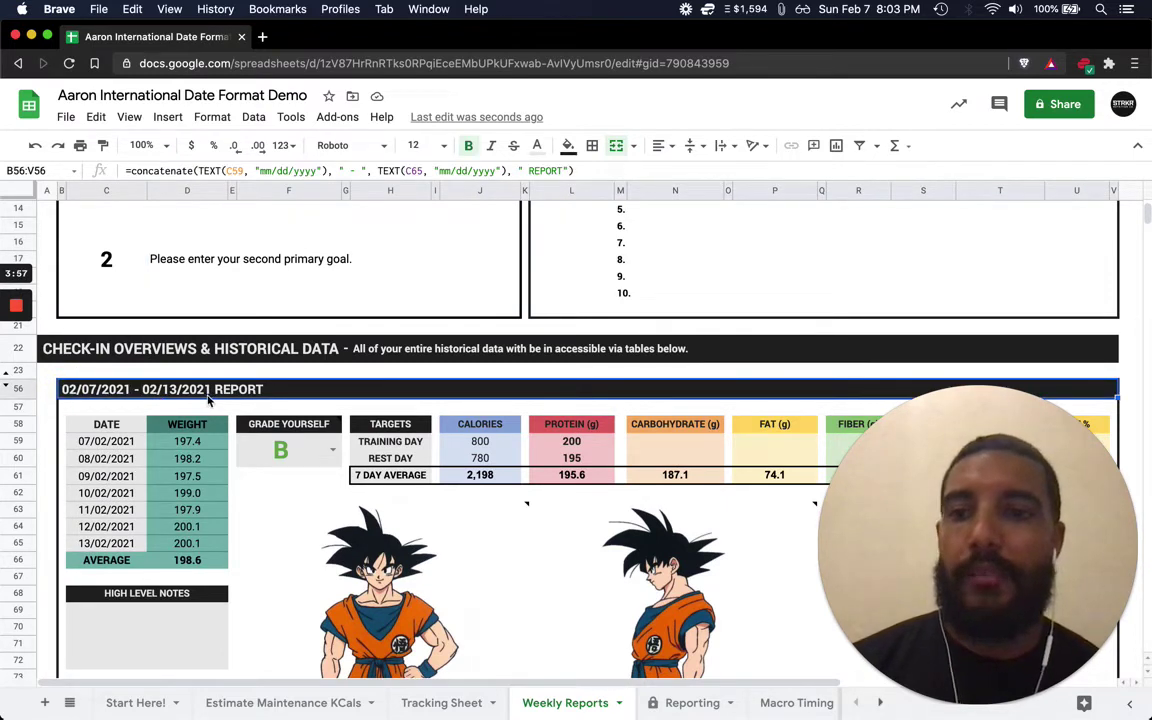
{"action": "left_click", "coordinate": [128, 170]}
{"action": "triple_click", "coordinate": [186, 172]}
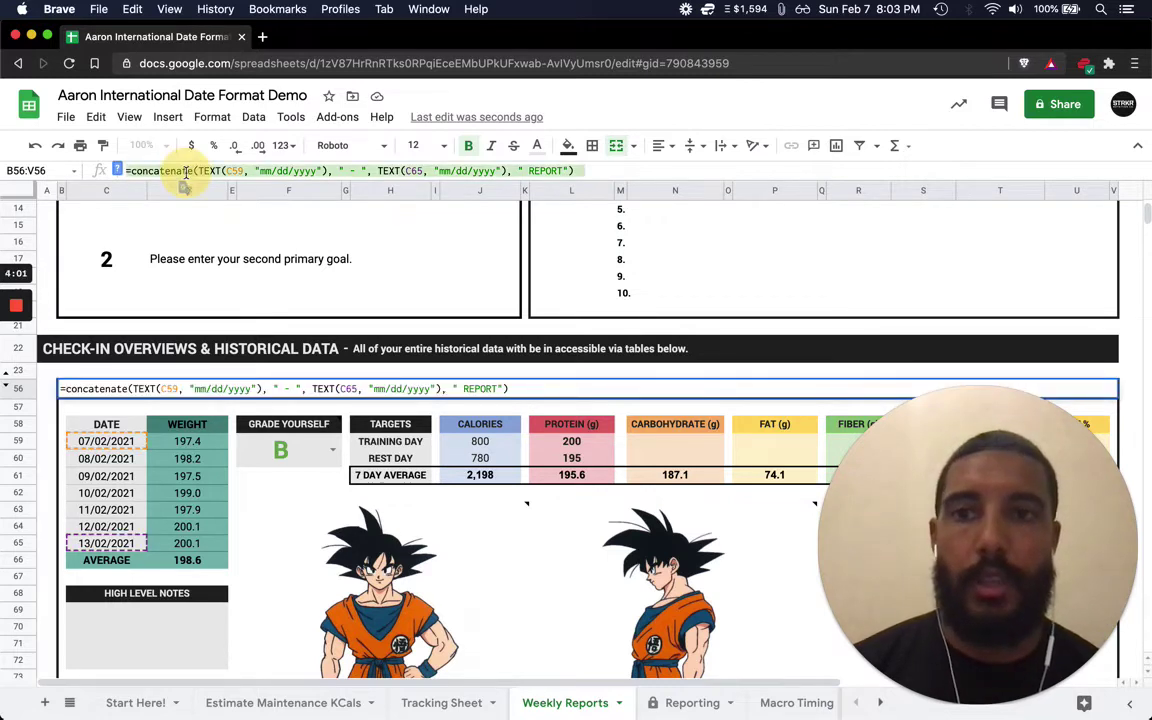
{"action": "double_click", "coordinate": [262, 172]}
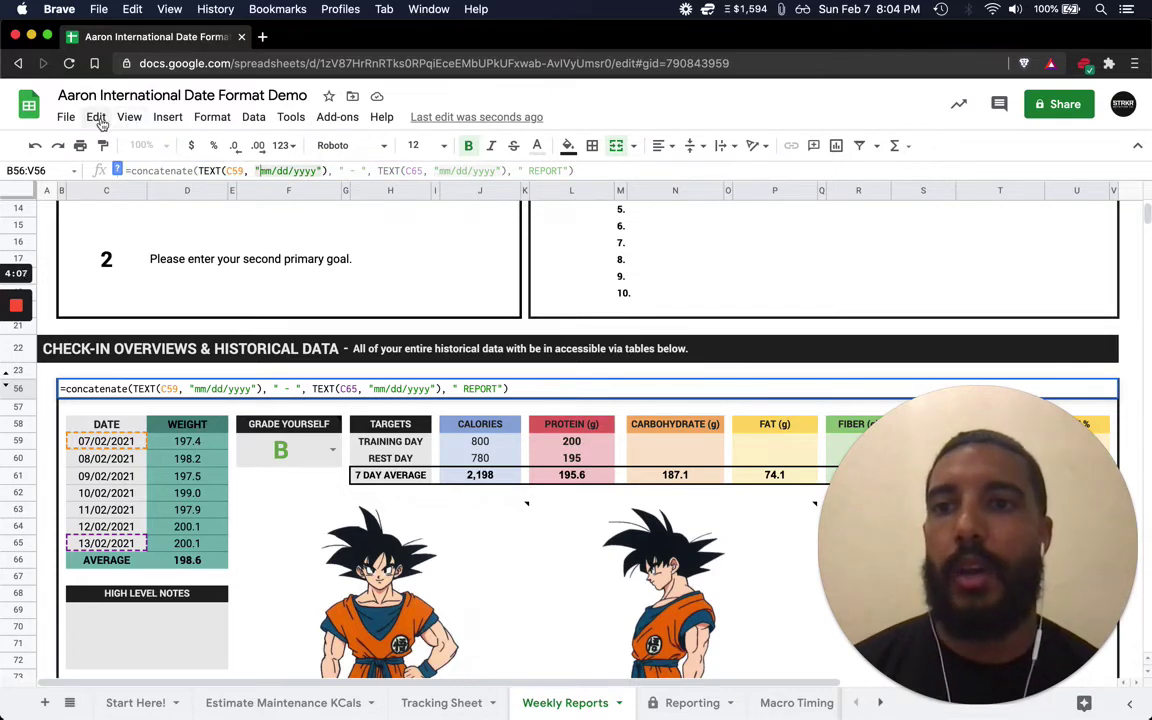
- Set up Find and replace to change "mm/dd to "dd/mm, each with its opening quotation mark, on this sheet only and within formulas
{"action": "key", "text": "Escape"}
{"action": "left_click", "coordinate": [96, 117]}
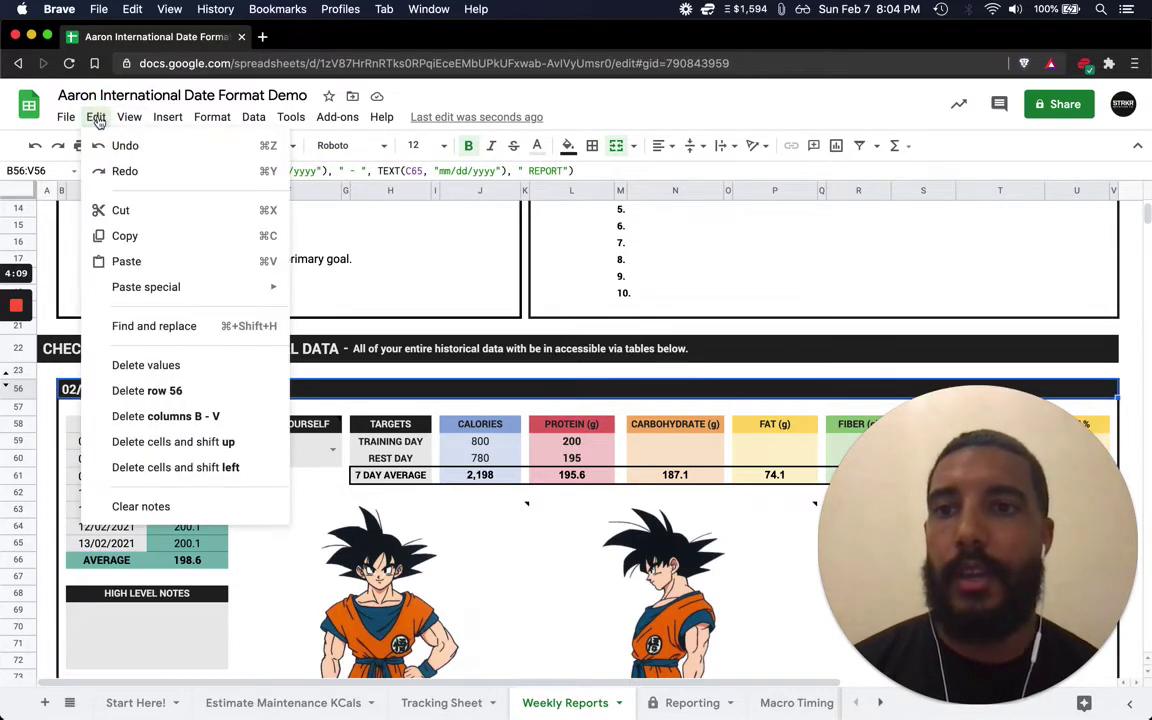
{"action": "left_click", "coordinate": [180, 328]}
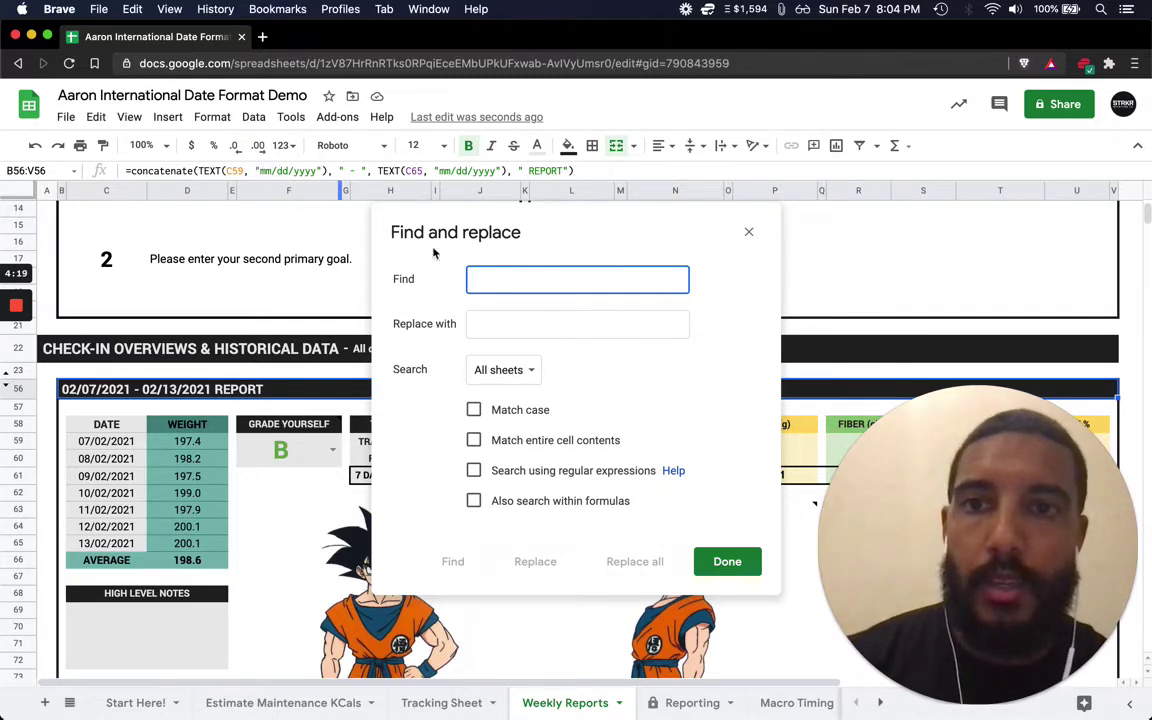
{"action": "type", "text": "'"}
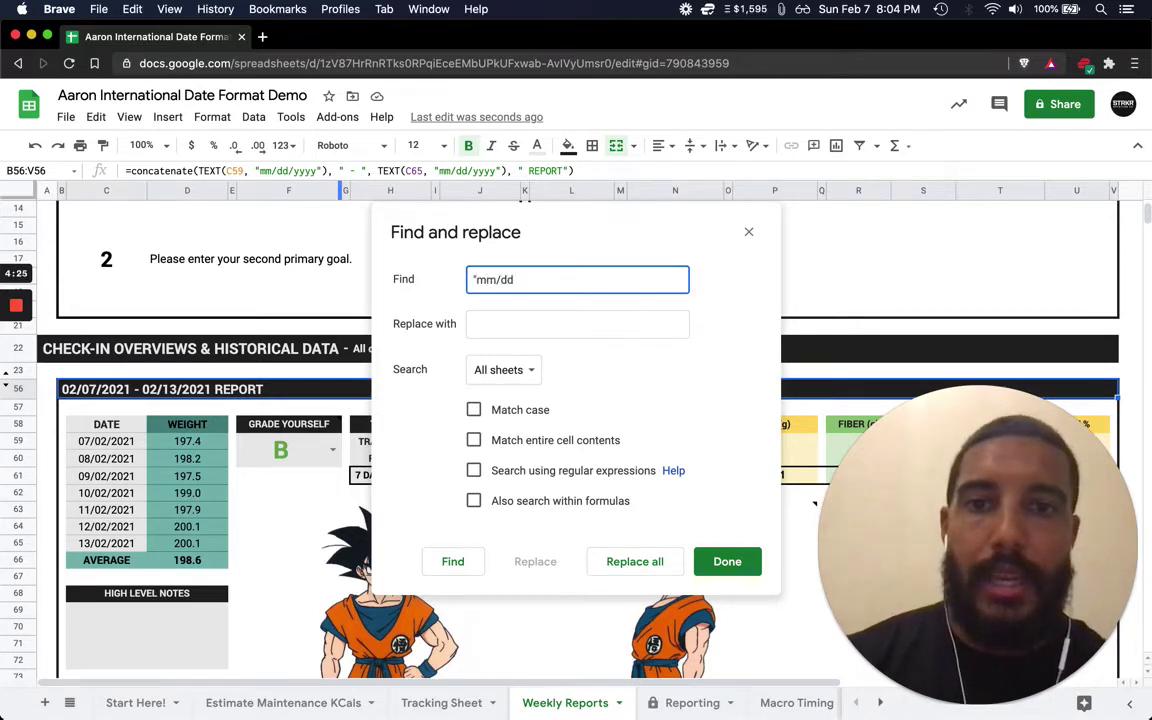
{"action": "left_click", "coordinate": [498, 320]}
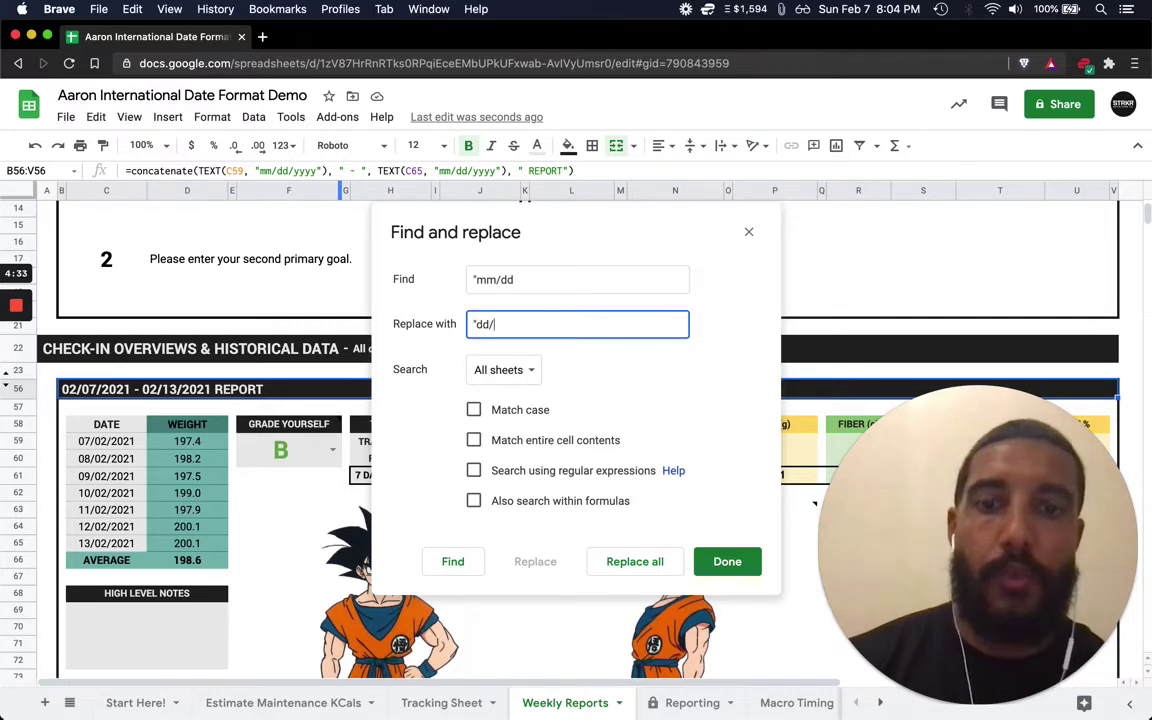
{"action": "left_click", "coordinate": [503, 369]}
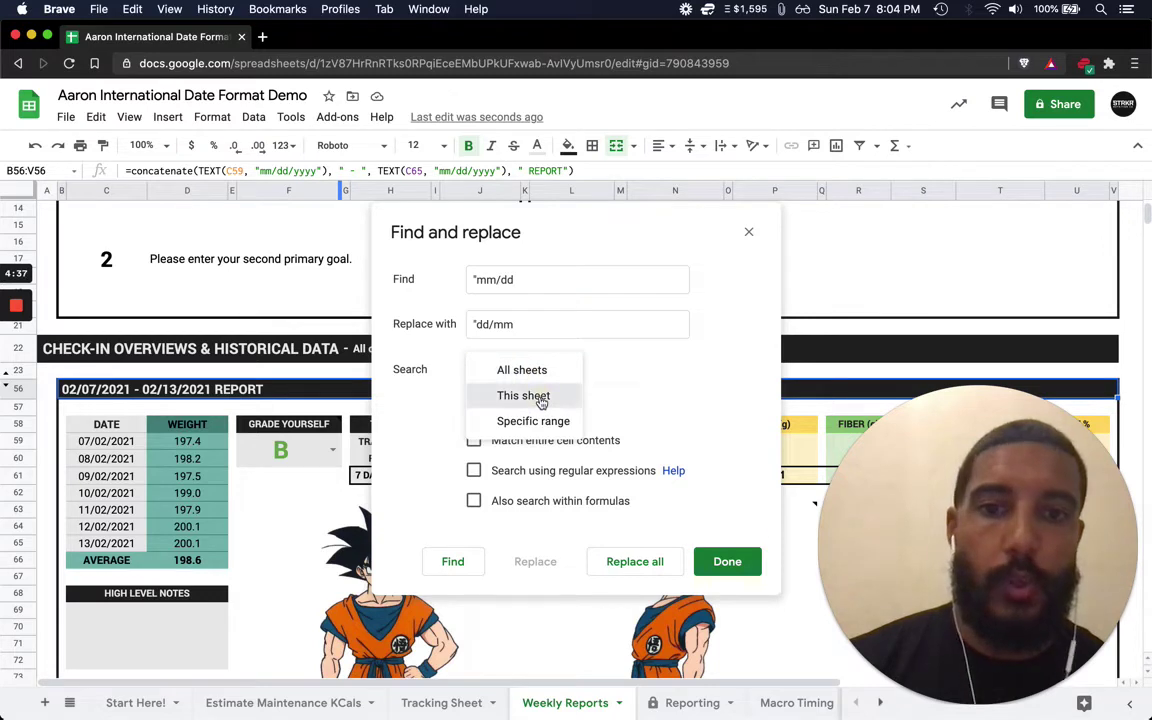
{"action": "left_click", "coordinate": [541, 398]}
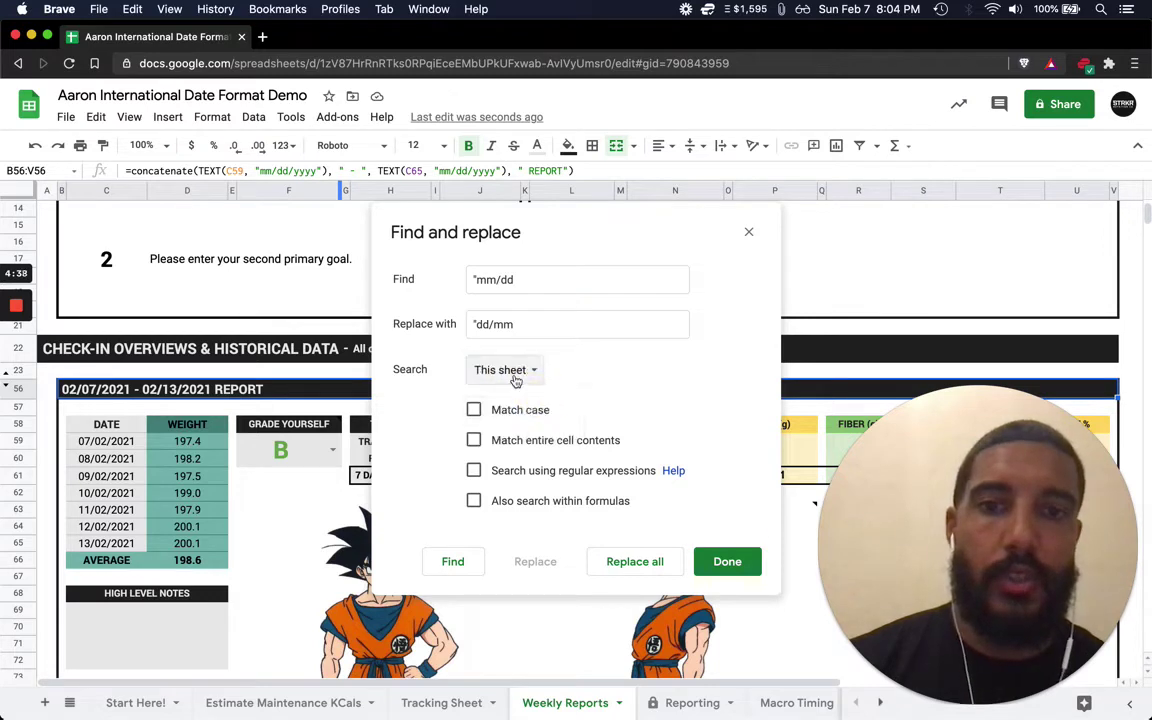
{"action": "left_click", "coordinate": [525, 503]}
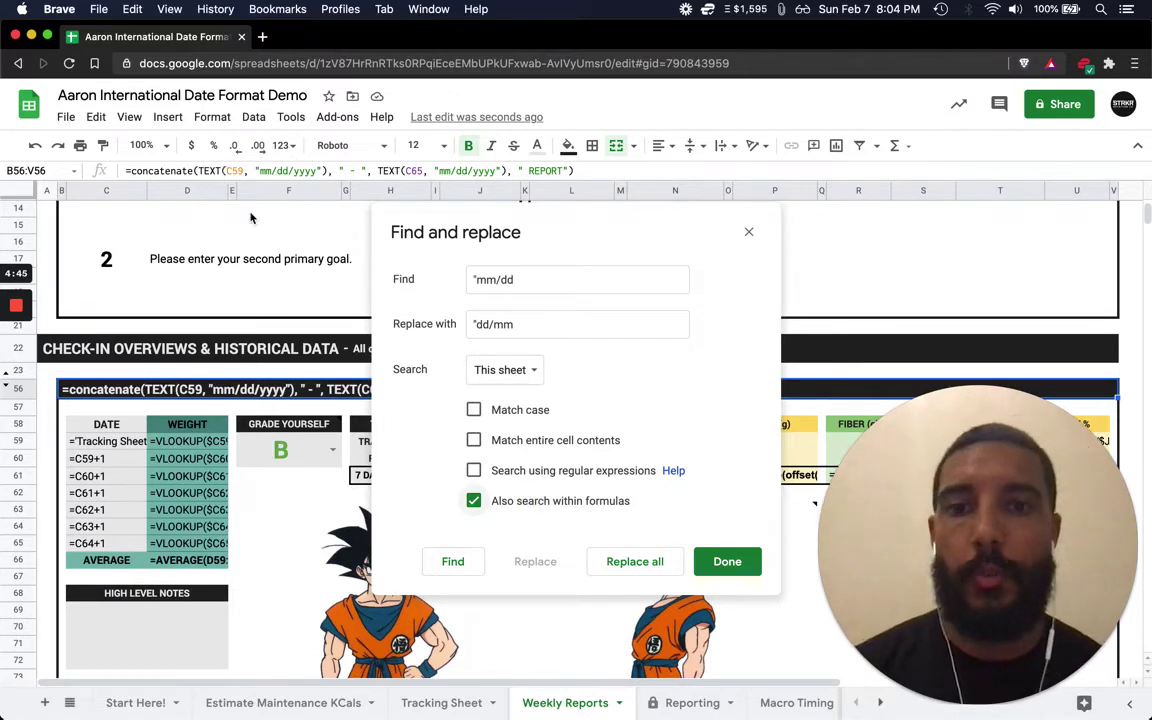
- Step through several report heading formulas that match, then replace all matches on the sheet despite the protection
{"action": "left_click", "coordinate": [453, 562]}
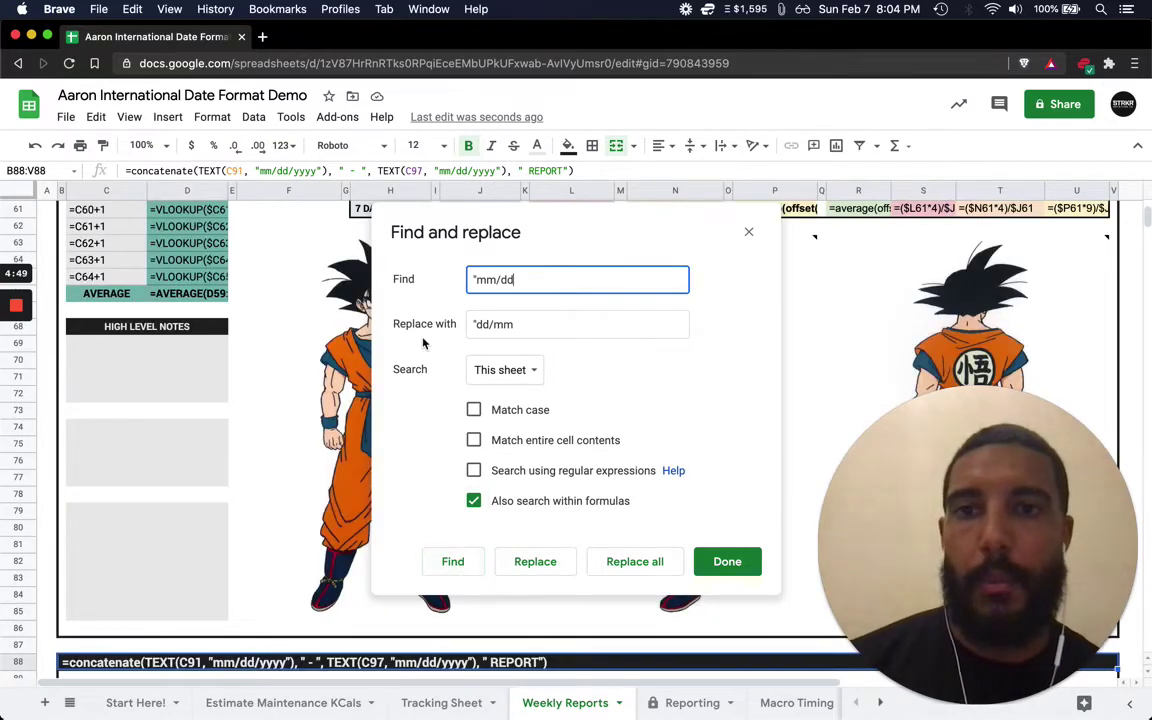
{"action": "left_click", "coordinate": [467, 561]}
{"action": "left_click", "coordinate": [468, 562]}
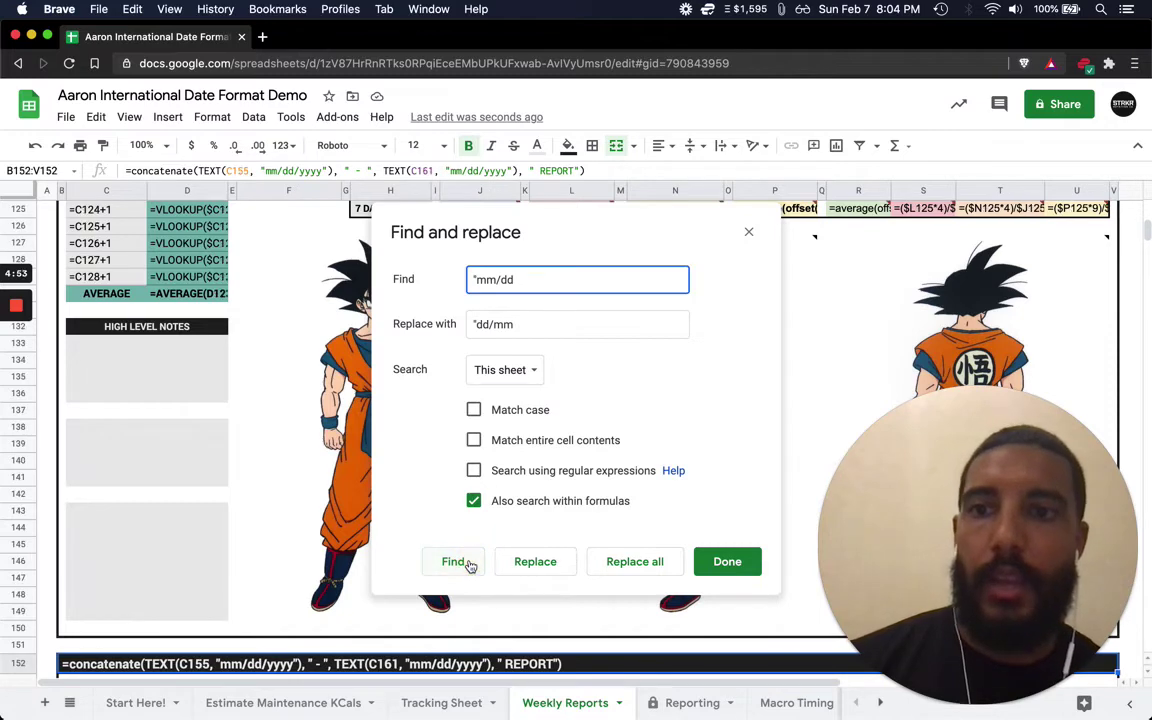
{"action": "left_click", "coordinate": [469, 564]}
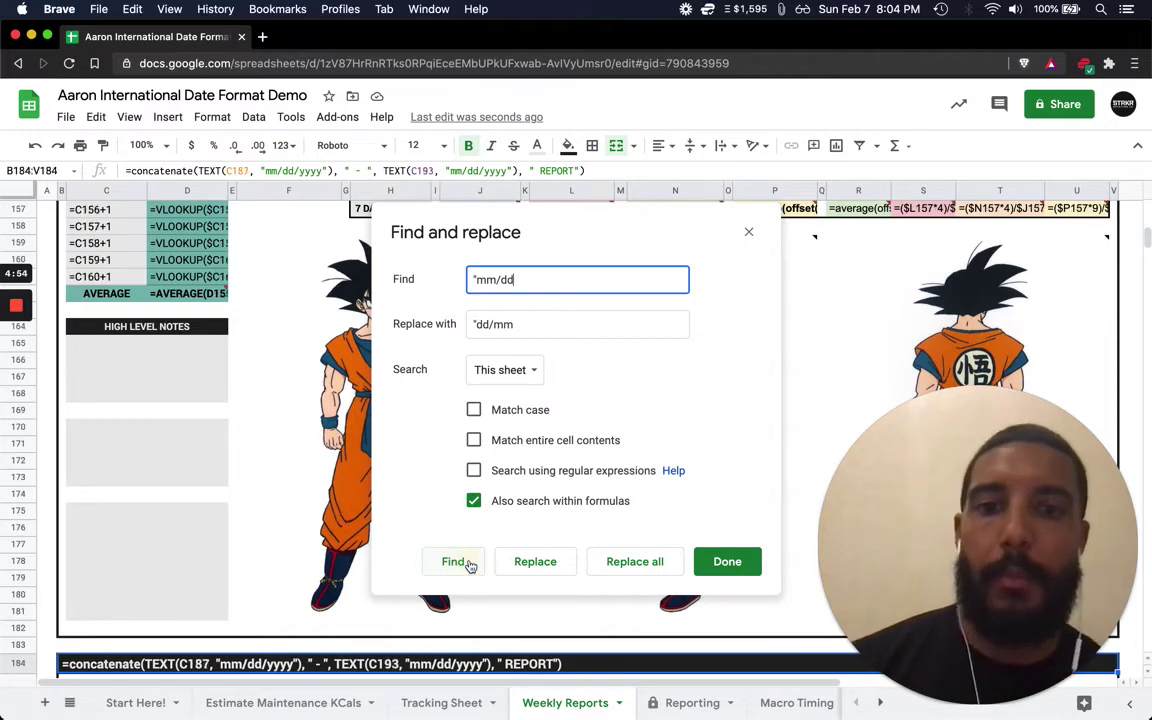
{"action": "left_click", "coordinate": [635, 563]}
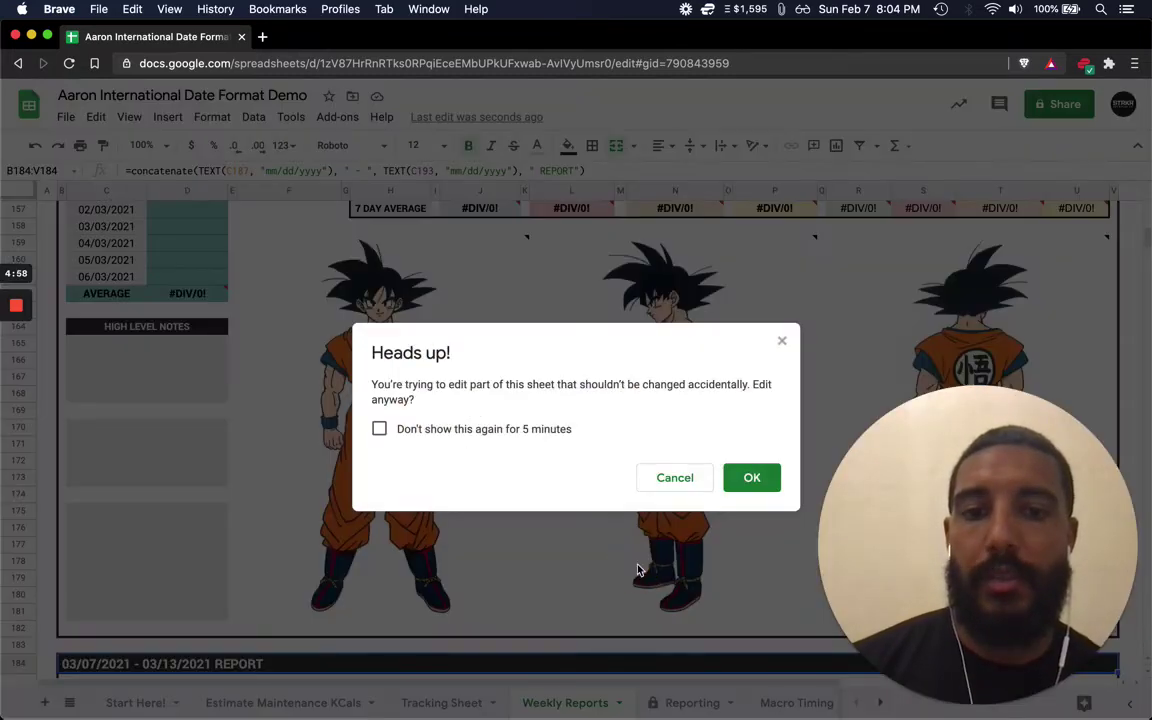
{"action": "left_click", "coordinate": [753, 478]}
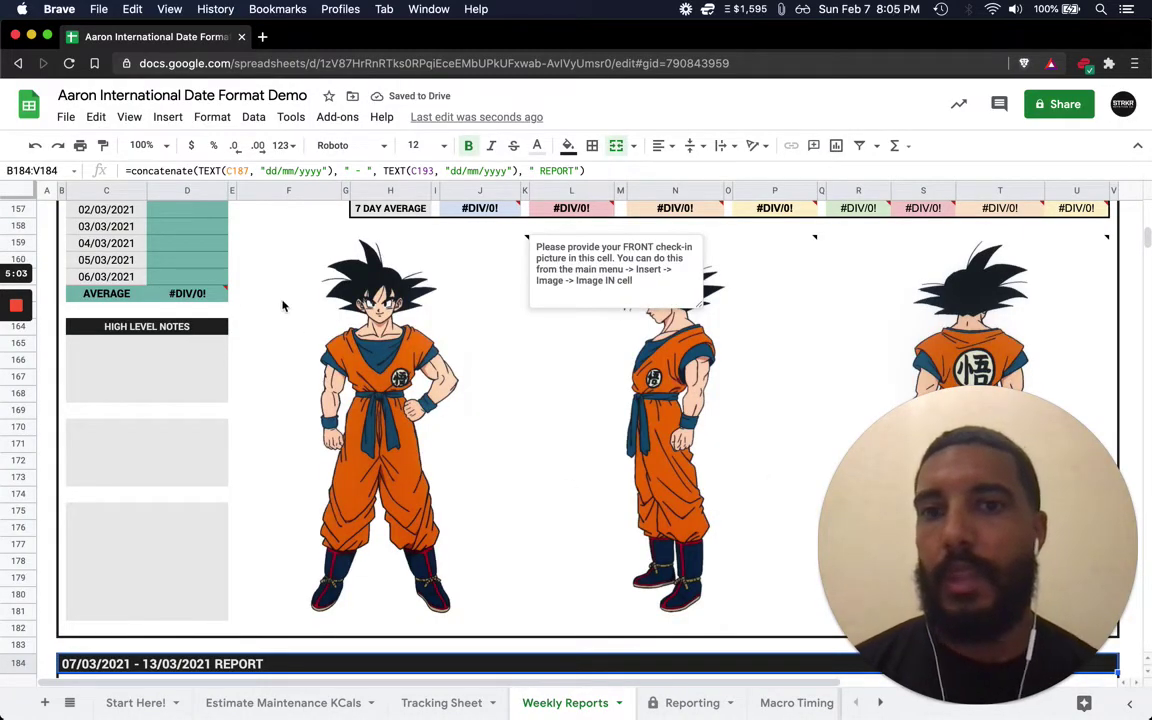
- Check the date ranges in the weekly report headings and the first heading's formula against the date columns
{"action": "scroll", "coordinate": [278, 282], "scroll_direction": "up", "scroll_amount": 15}
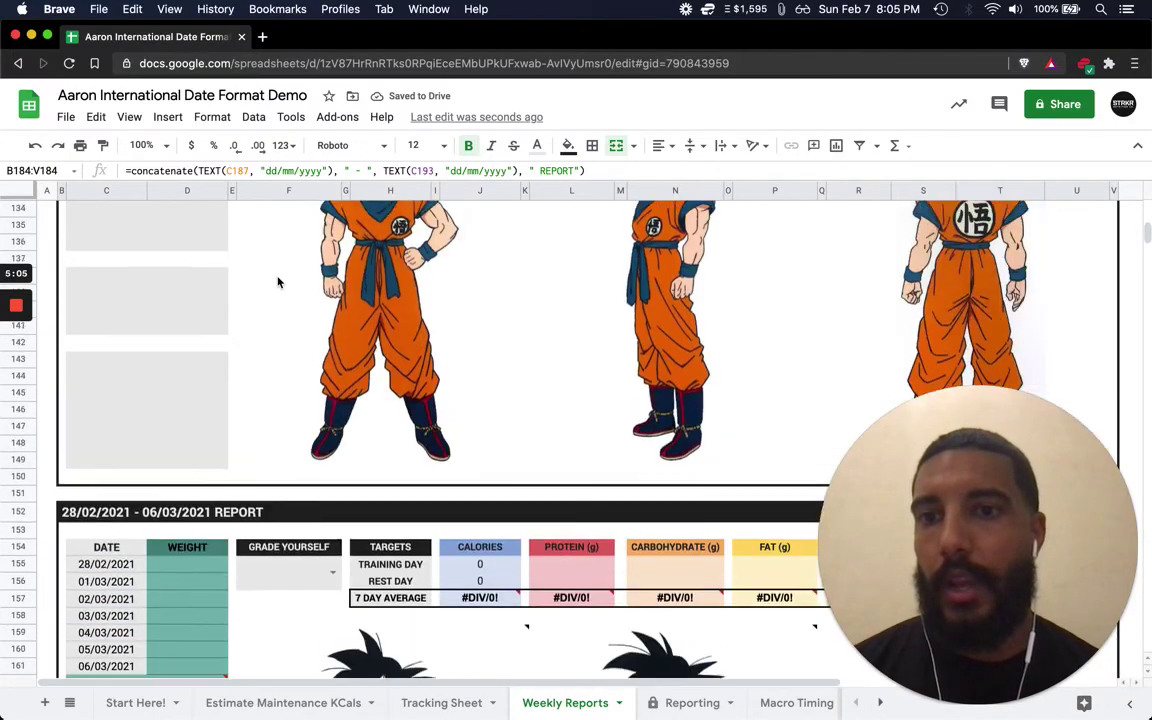
{"action": "scroll", "coordinate": [278, 282], "scroll_direction": "up", "scroll_amount": 15}
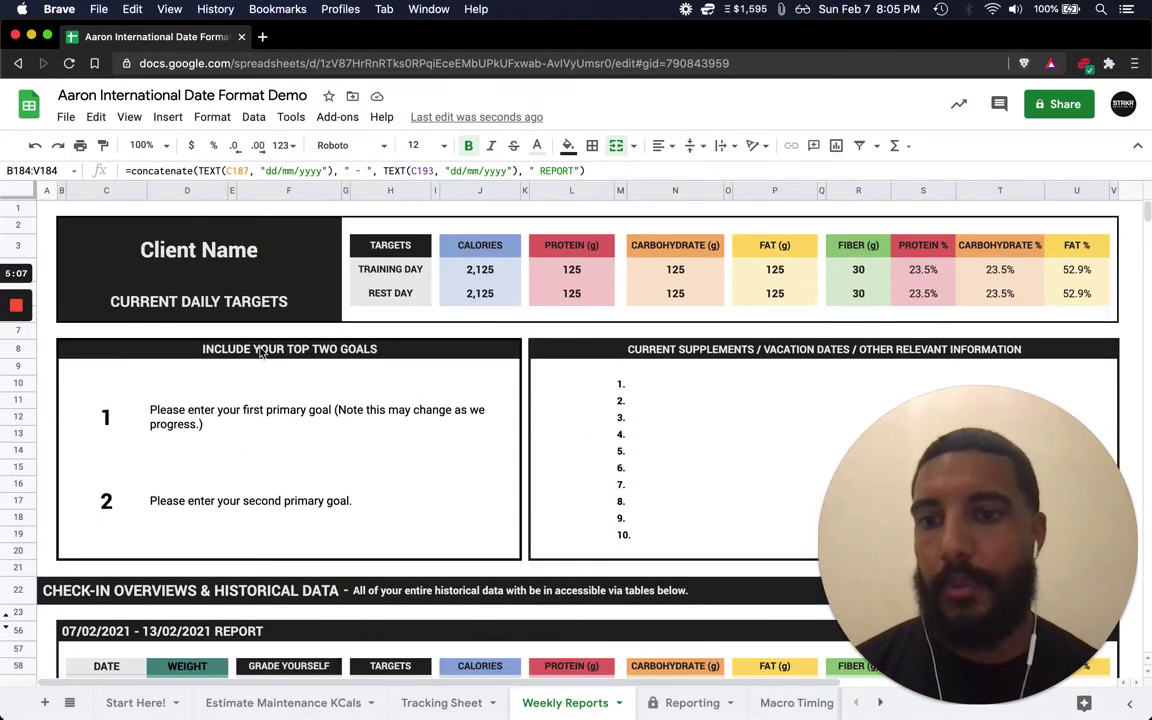
{"action": "scroll", "coordinate": [245, 430], "scroll_direction": "down", "scroll_amount": 2}
{"action": "scroll", "coordinate": [241, 450], "scroll_direction": "down", "scroll_amount": 3}
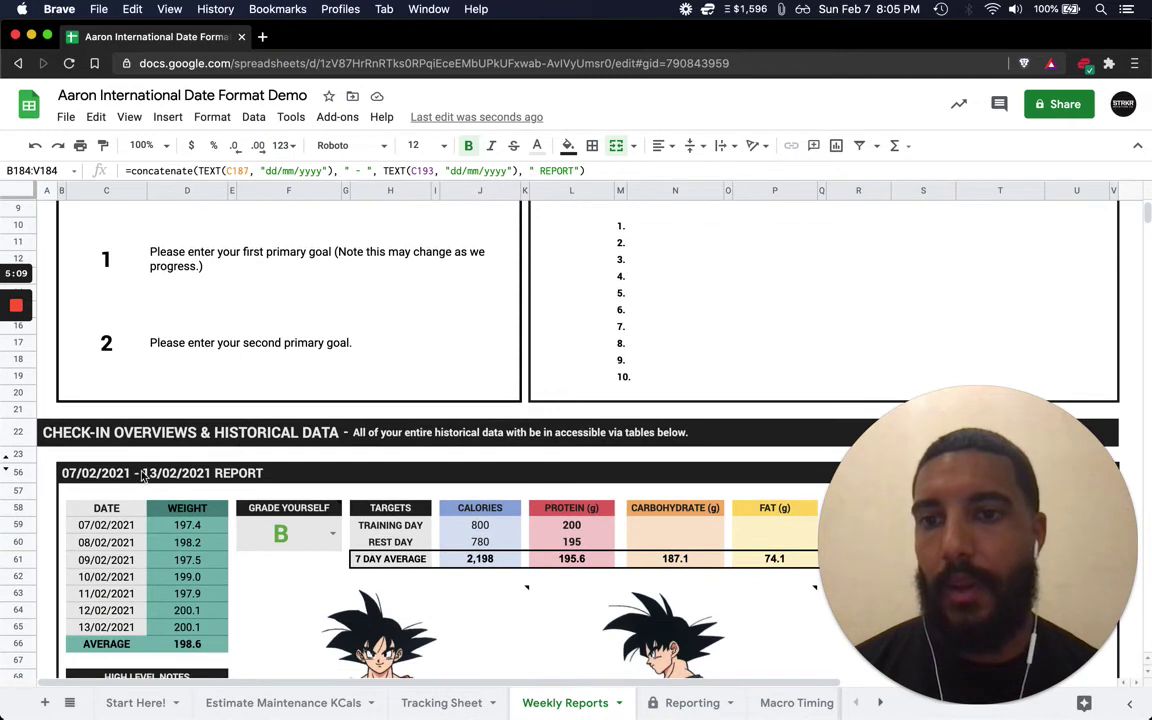
{"action": "left_click", "coordinate": [180, 478]}
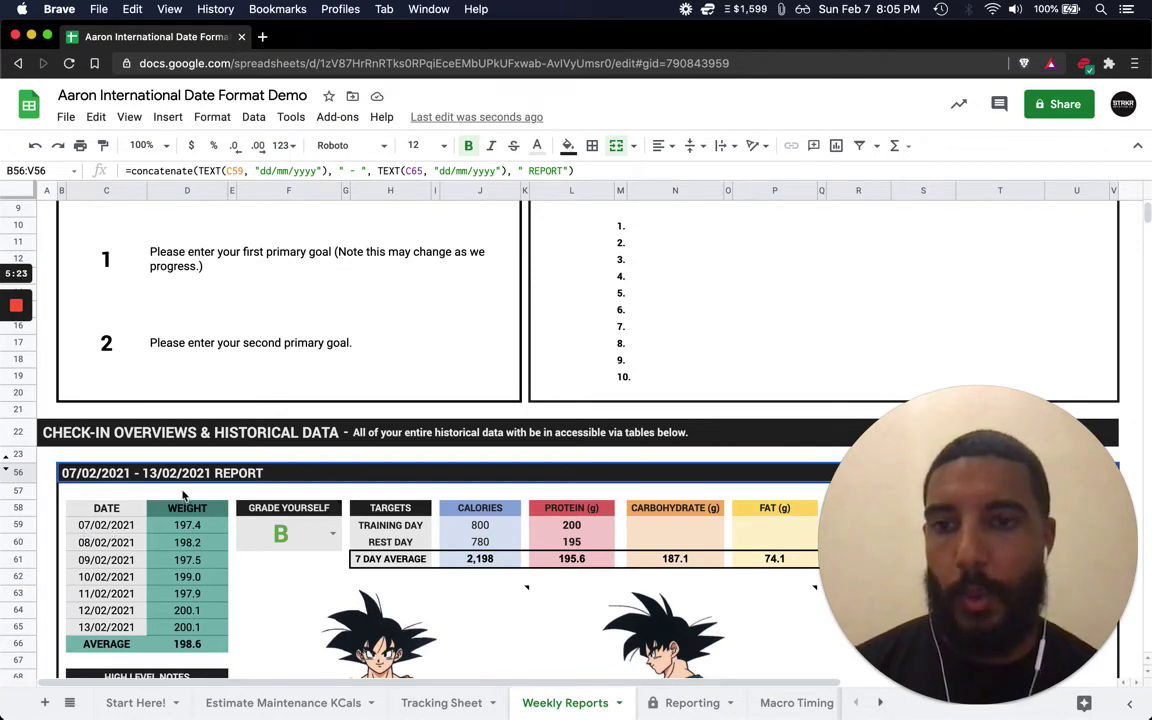
{"action": "scroll", "coordinate": [165, 450], "scroll_direction": "down", "scroll_amount": 10}
{"action": "scroll", "coordinate": [183, 507], "scroll_direction": "down", "scroll_amount": 5}
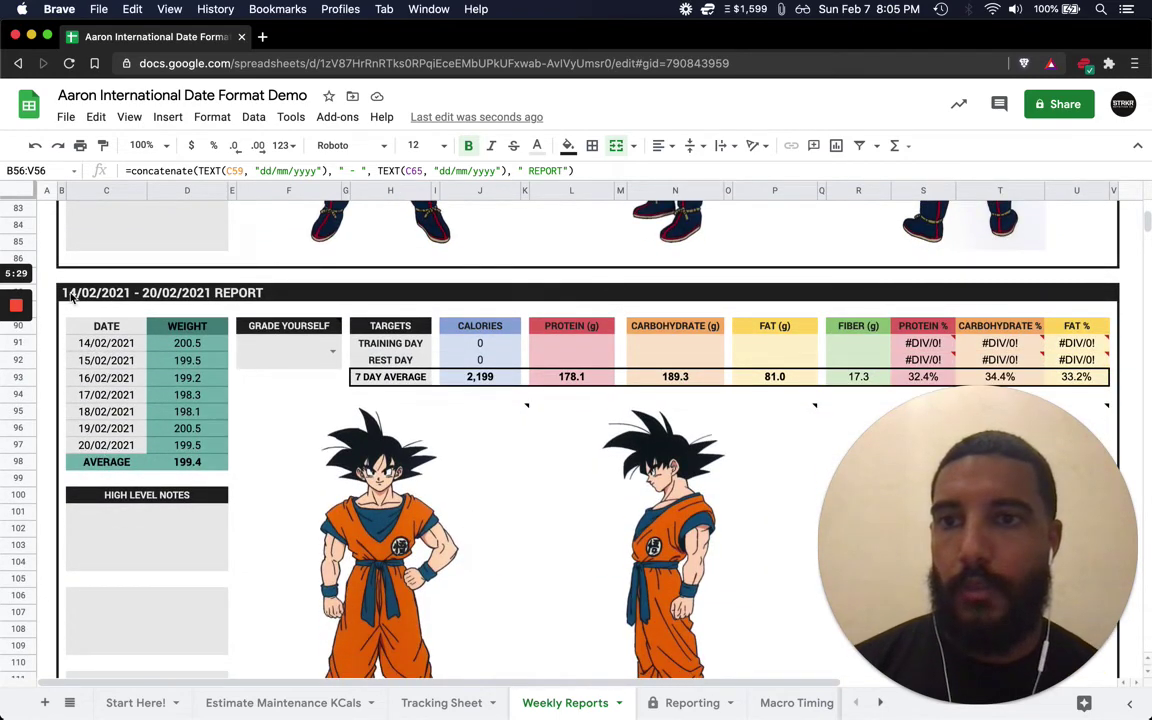
- Review the heading and column dates in the following weekly reports, and check the date column of the Tracking Sheet
{"action": "scroll", "coordinate": [168, 297], "scroll_direction": "down", "scroll_amount": 10}
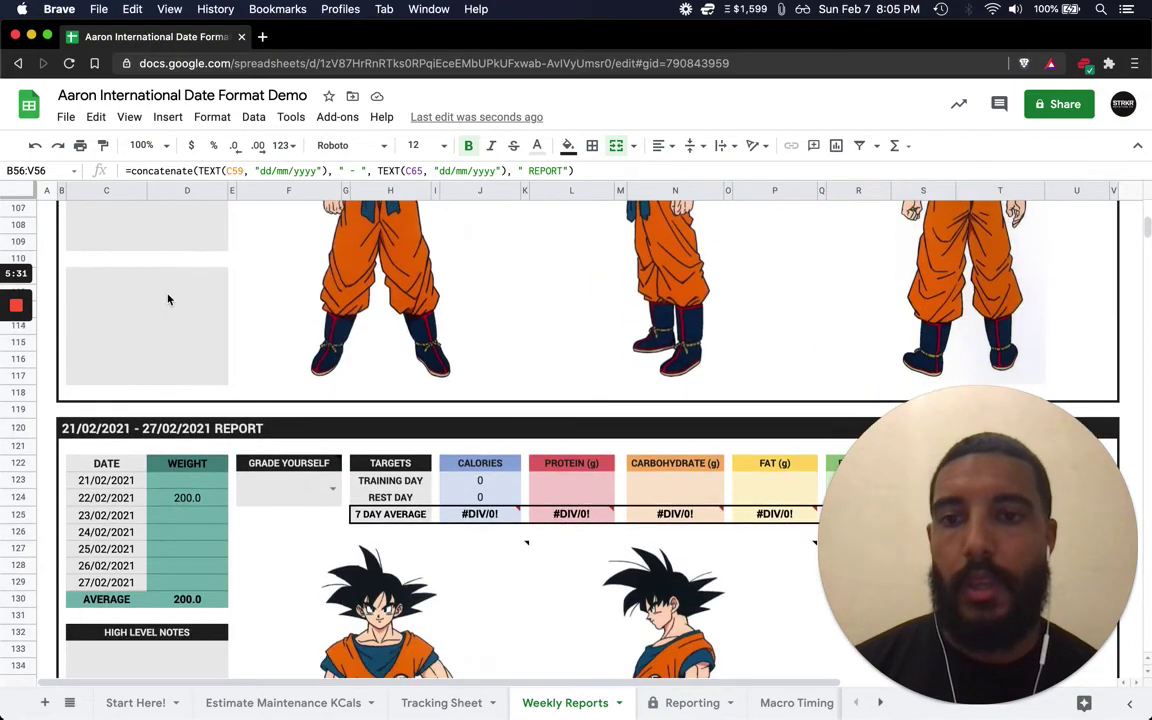
{"action": "scroll", "coordinate": [168, 298], "scroll_direction": "up", "scroll_amount": 10}
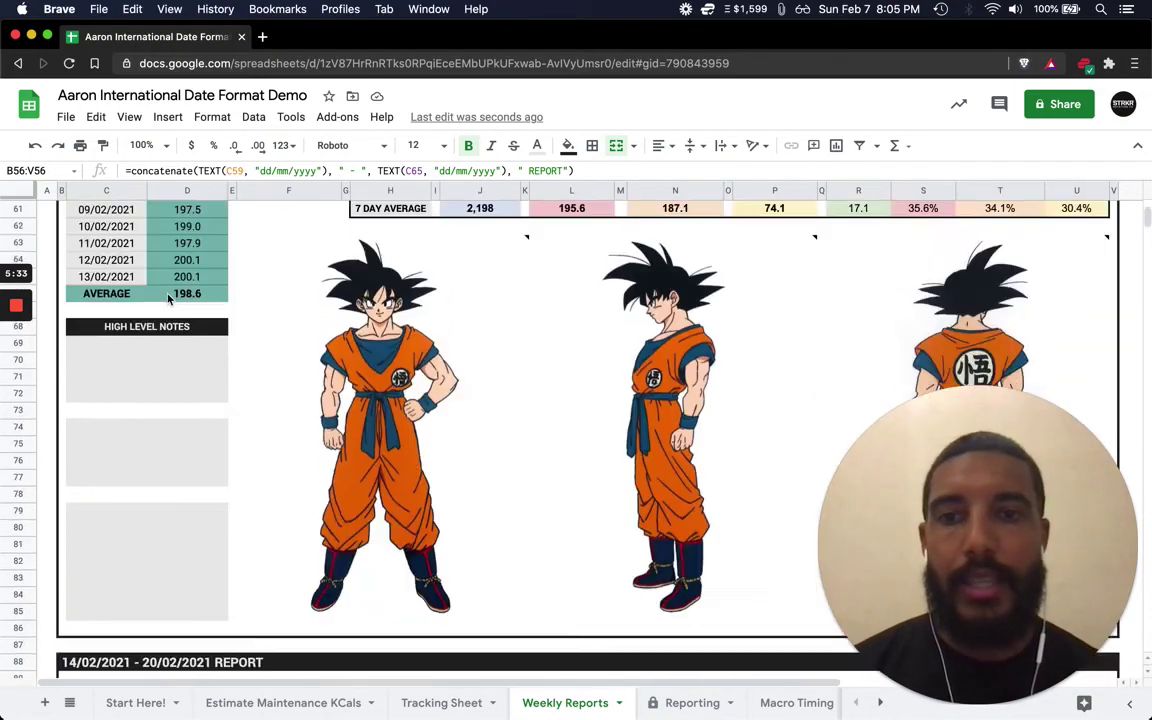
{"action": "scroll", "coordinate": [168, 297], "scroll_direction": "up", "scroll_amount": 15}
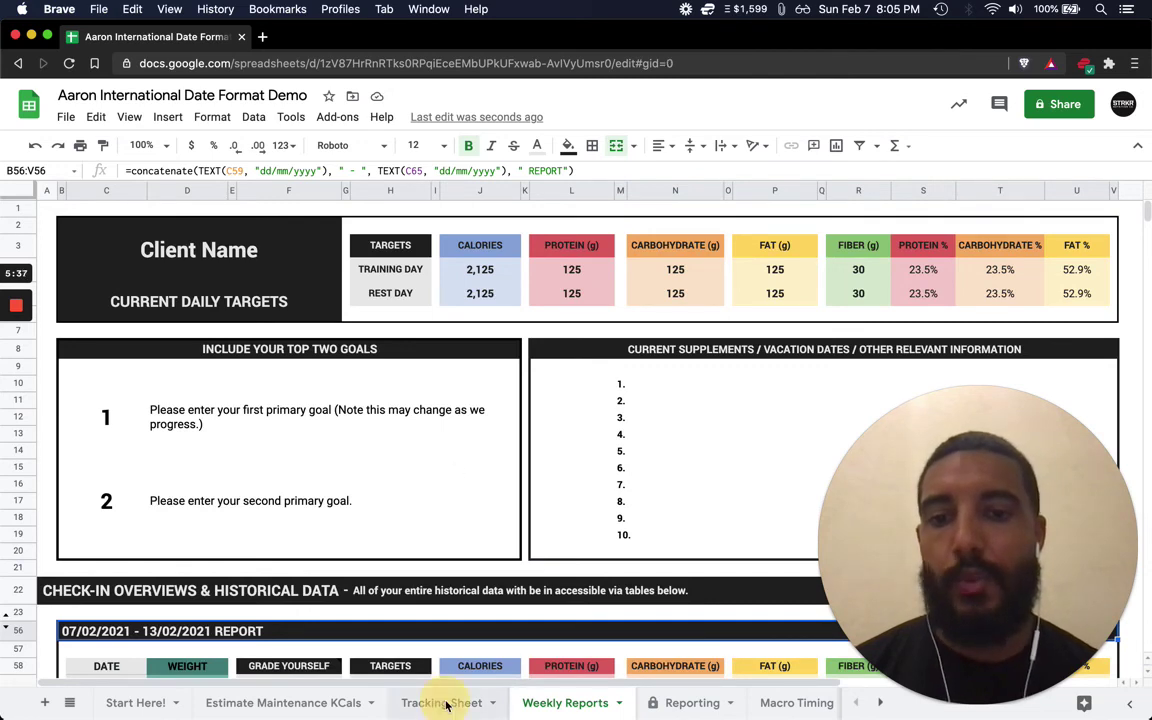
{"action": "left_click", "coordinate": [444, 703]}
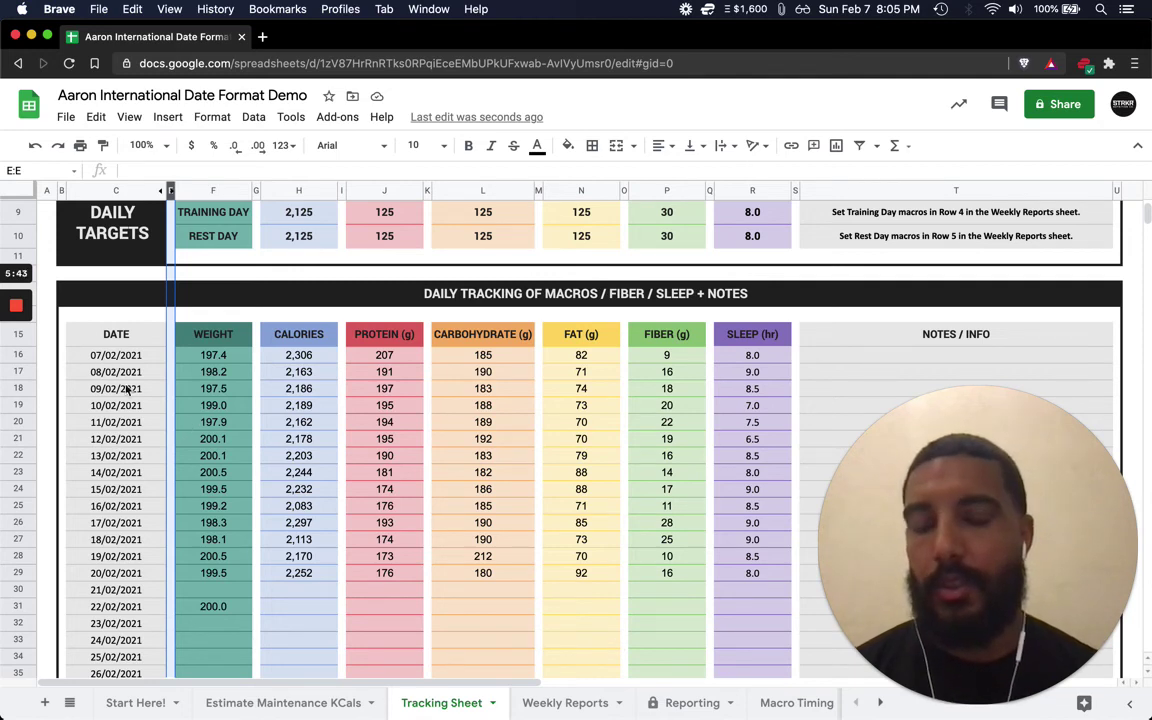
- Check the date axis labels of the charts on the Reporting sheet, from Body Weight through Nightly Sleep
{"action": "left_click", "coordinate": [679, 703]}
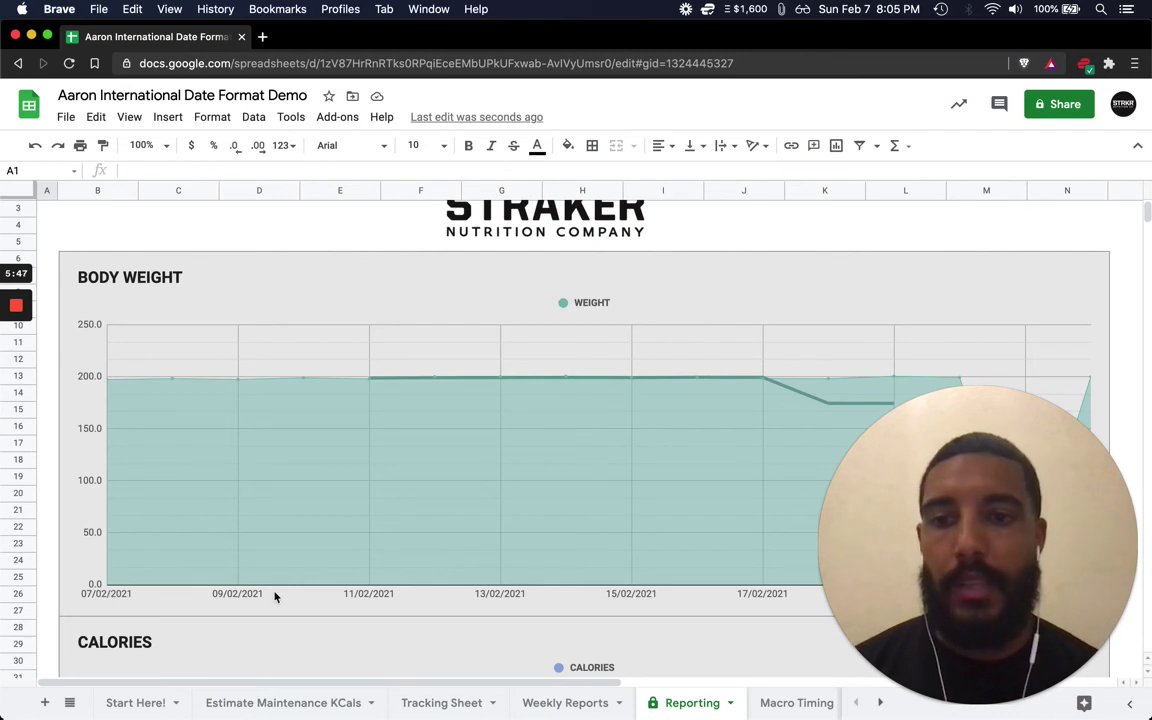
{"action": "scroll", "coordinate": [275, 597], "scroll_direction": "down", "scroll_amount": 8}
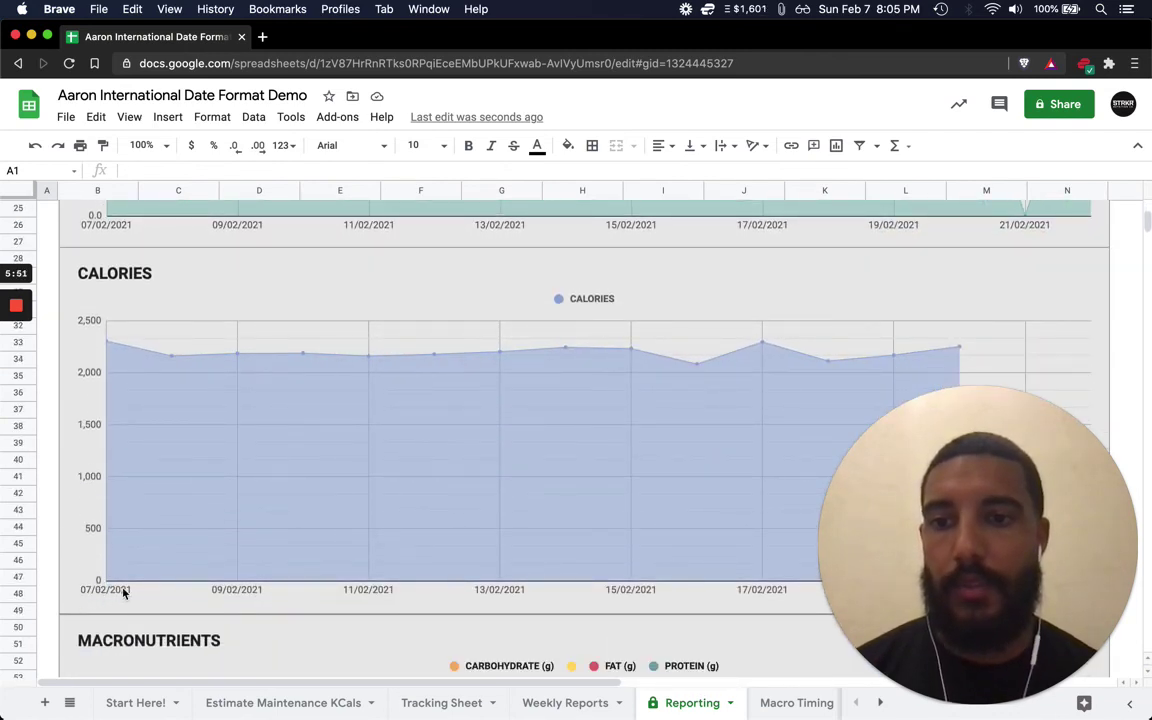
{"action": "scroll", "coordinate": [87, 597], "scroll_direction": "down", "scroll_amount": 8}
{"action": "scroll", "coordinate": [103, 590], "scroll_direction": "down", "scroll_amount": 9}
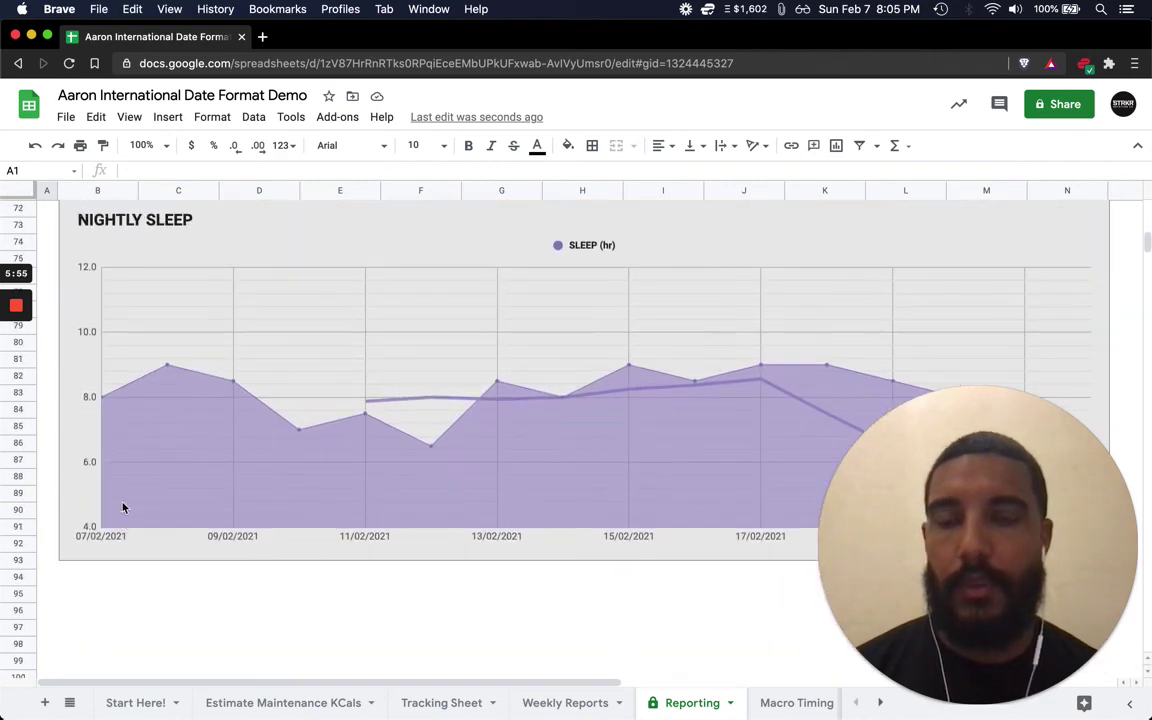
{"action": "scroll", "coordinate": [121, 506], "scroll_direction": "up", "scroll_amount": 20}
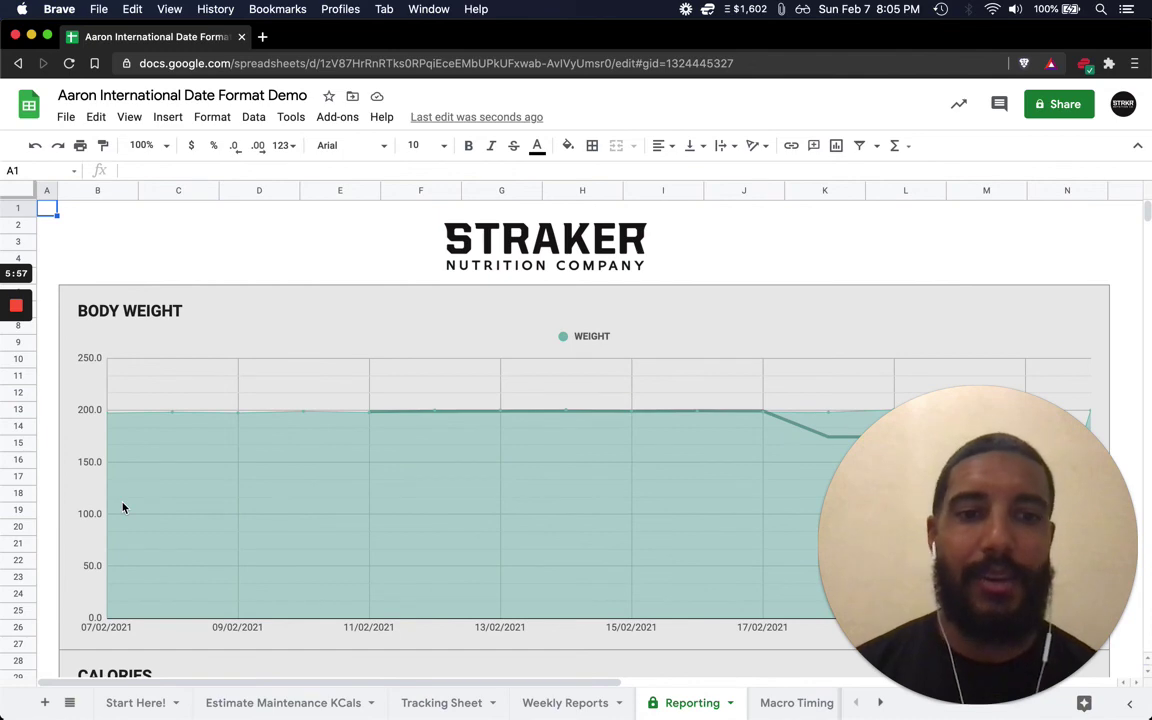